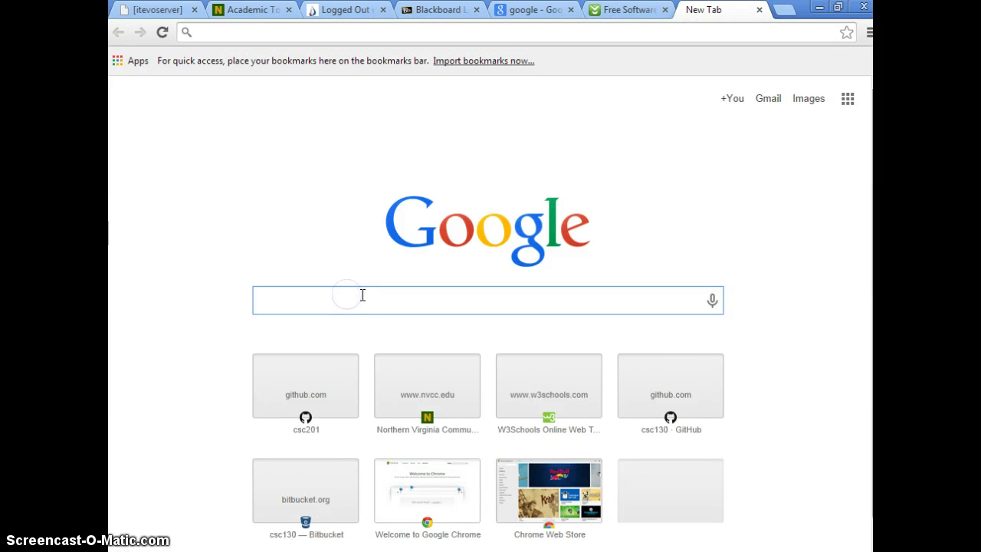
Search Google for 'lucichart' and open the official Lucidchart homepage from the results.
type("lucichart")
key("Return")
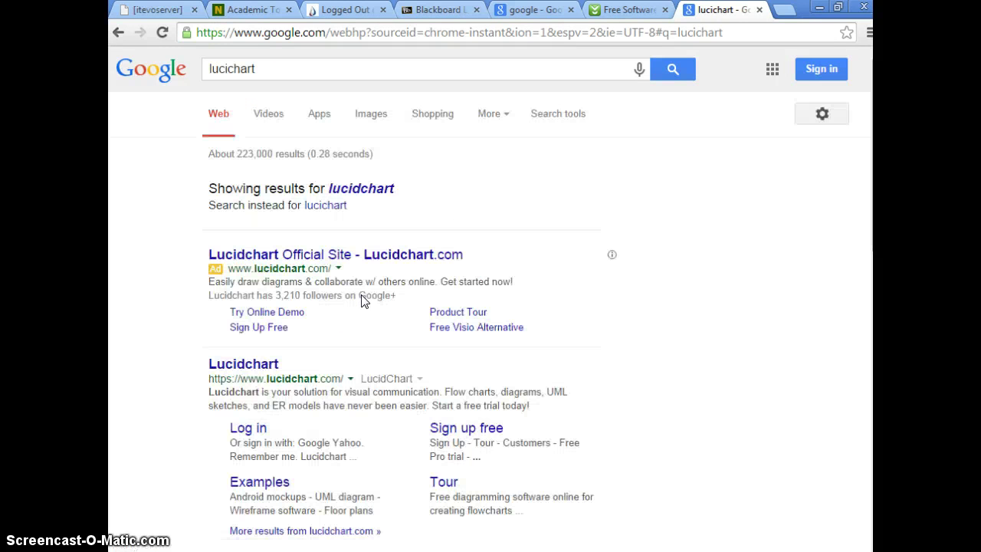
left_click(258, 368)
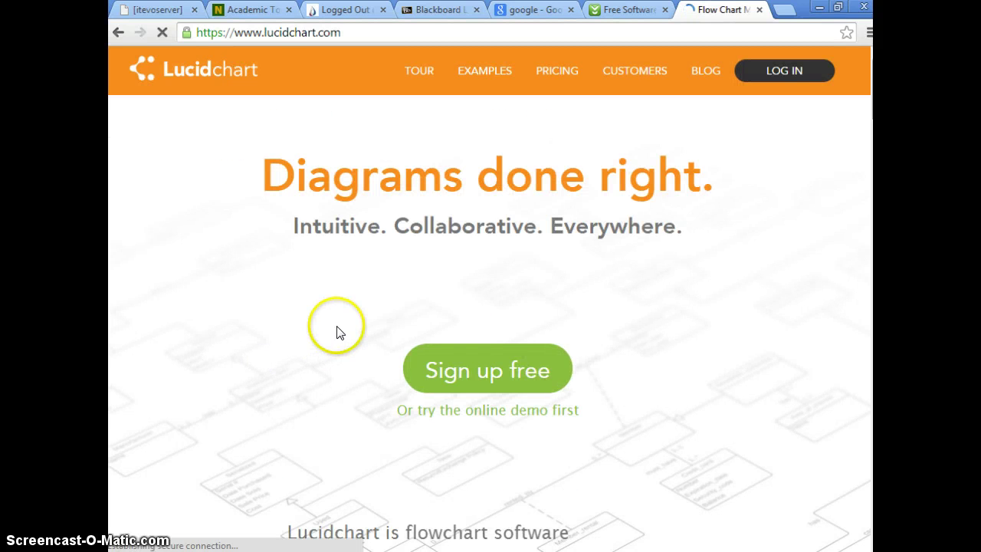
Start the Lucidchart online demo without signing up and skip the getting-started tips.
left_click(518, 412)
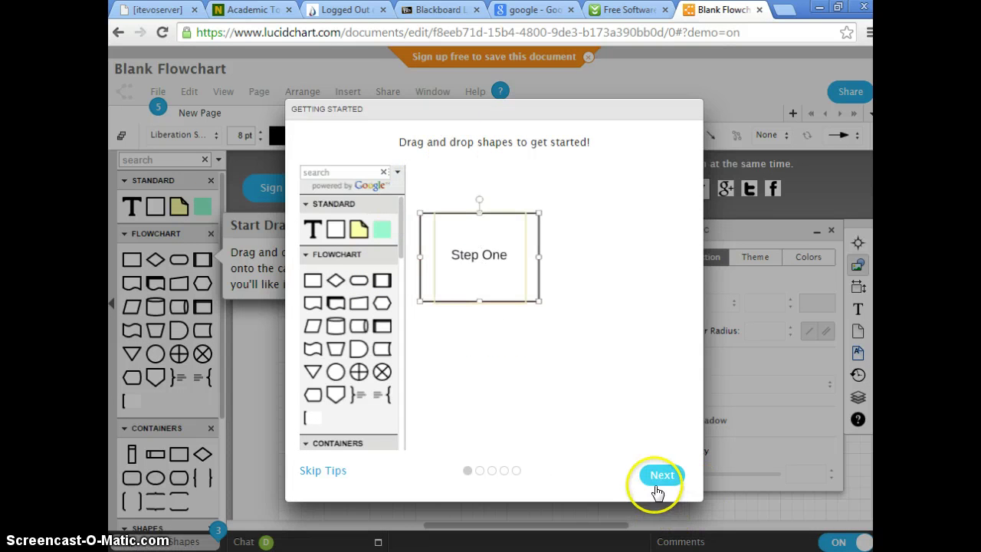
left_click(312, 473)
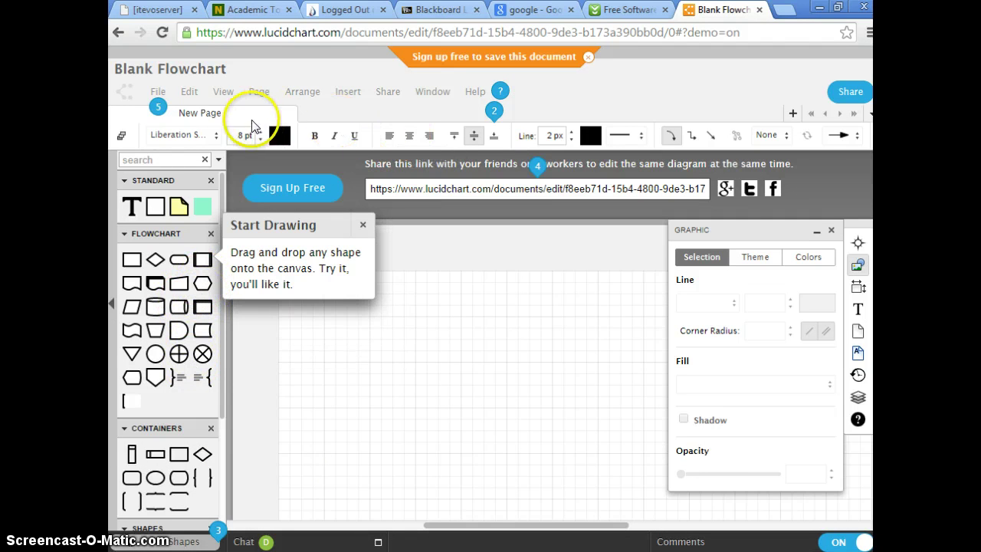
scroll(191, 412, "down", 2)
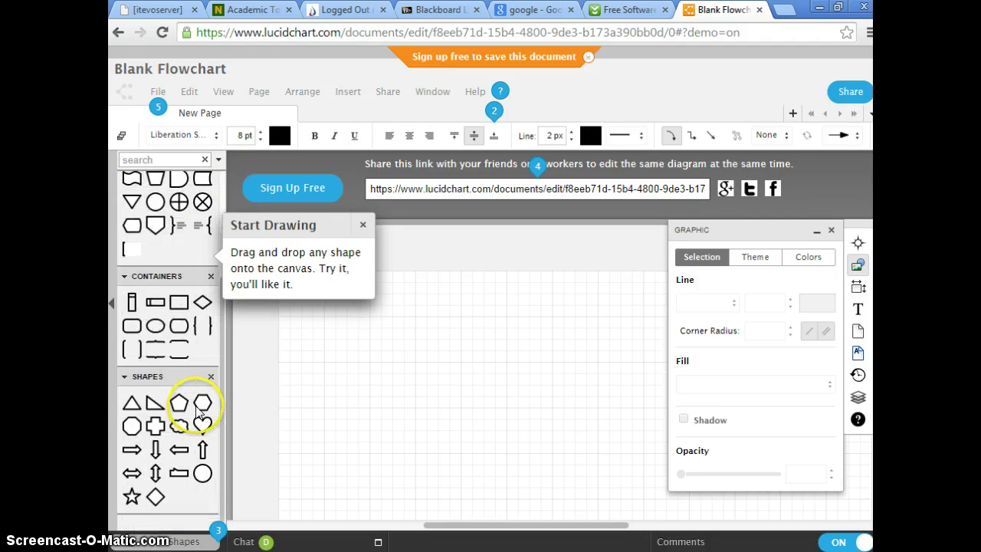
scroll(198, 406, "up", 2)
scroll(184, 490, "down", 2)
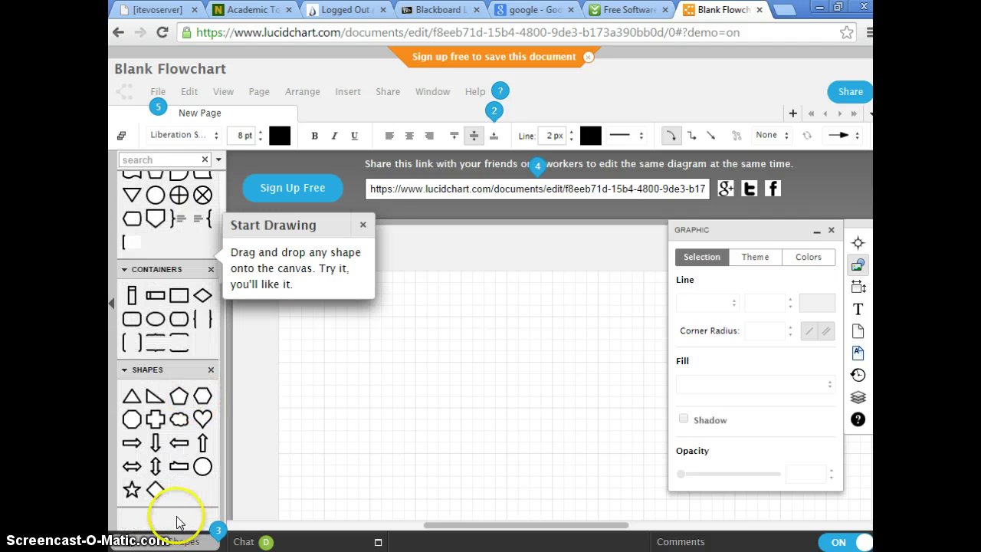
Search the shape library for 'um' to list UML shapes and close the Start Drawing tip.
left_click(177, 159)
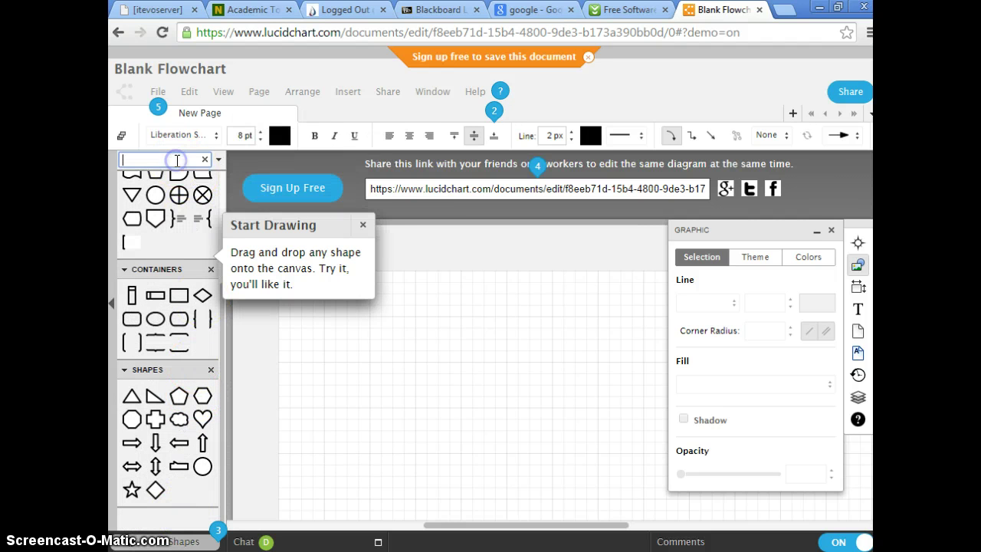
type("uml")
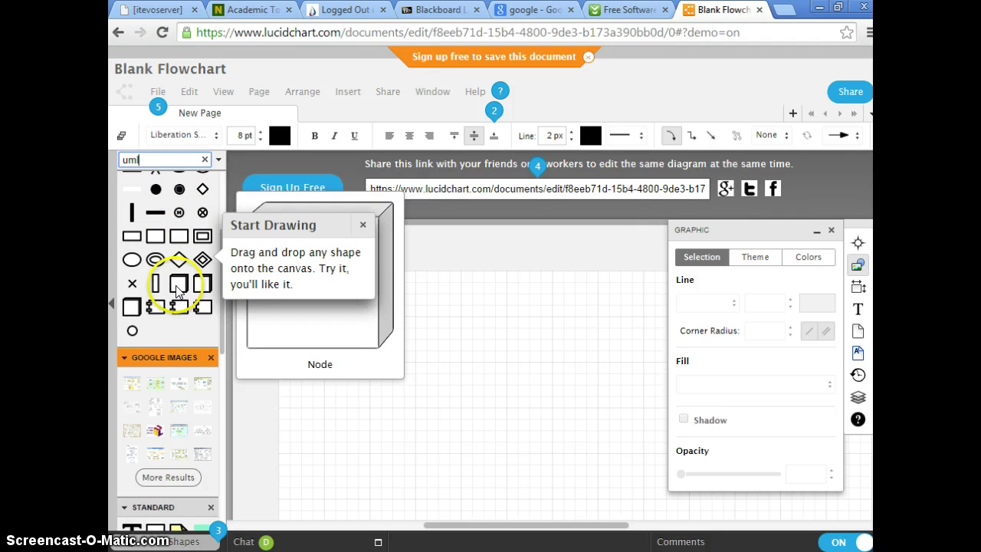
scroll(184, 373, "down", 1)
scroll(180, 373, "down", 3)
scroll(184, 367, "up", 6)
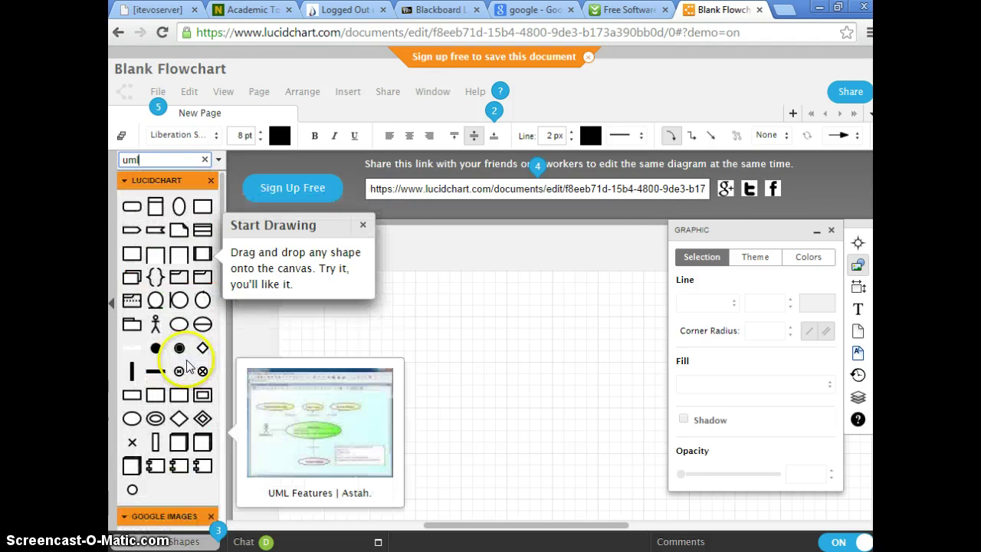
mouse_move(158, 210)
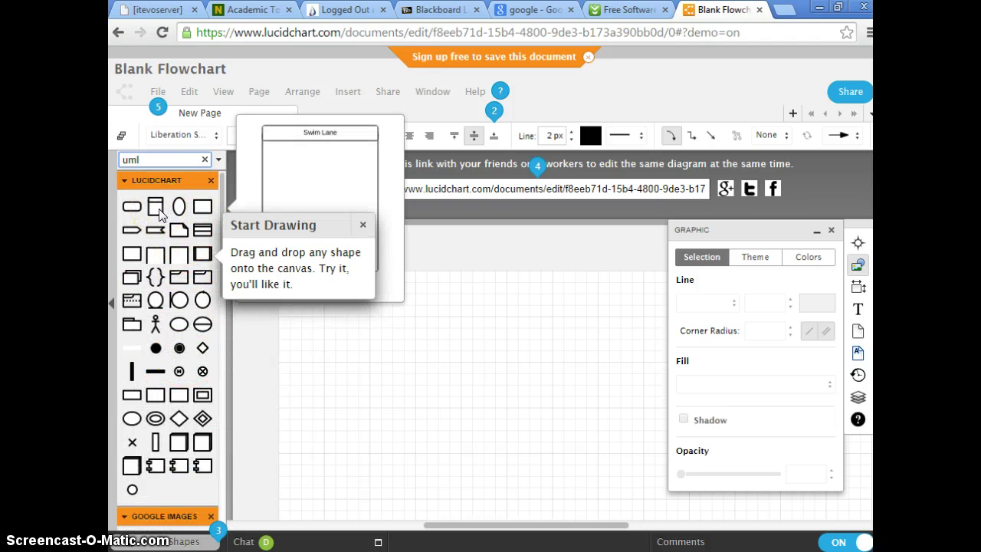
left_click(362, 224)
Drop a UML Class shape onto the canvas and retitle it 'BankAccount'.
mouse_move(198, 230)
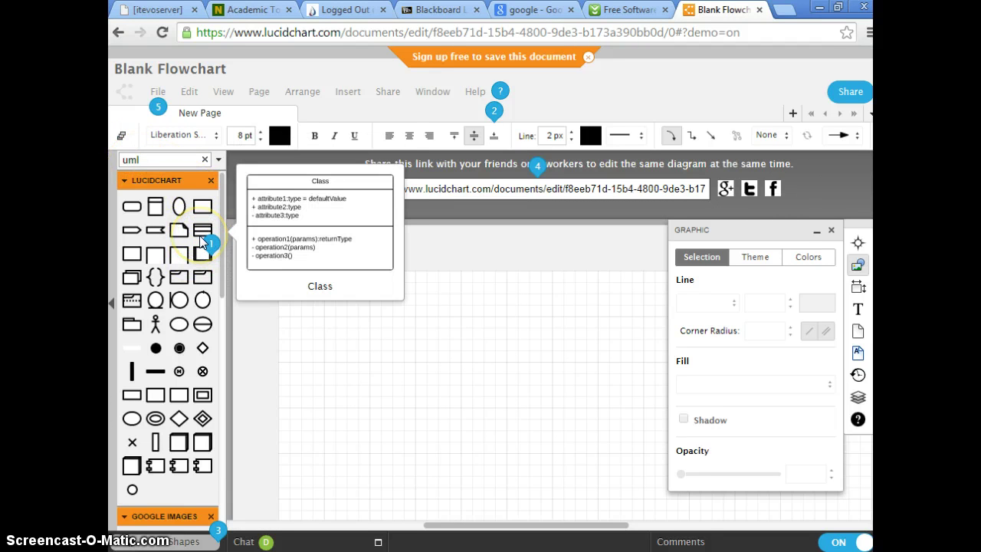
left_click_drag(199, 230, 489, 380)
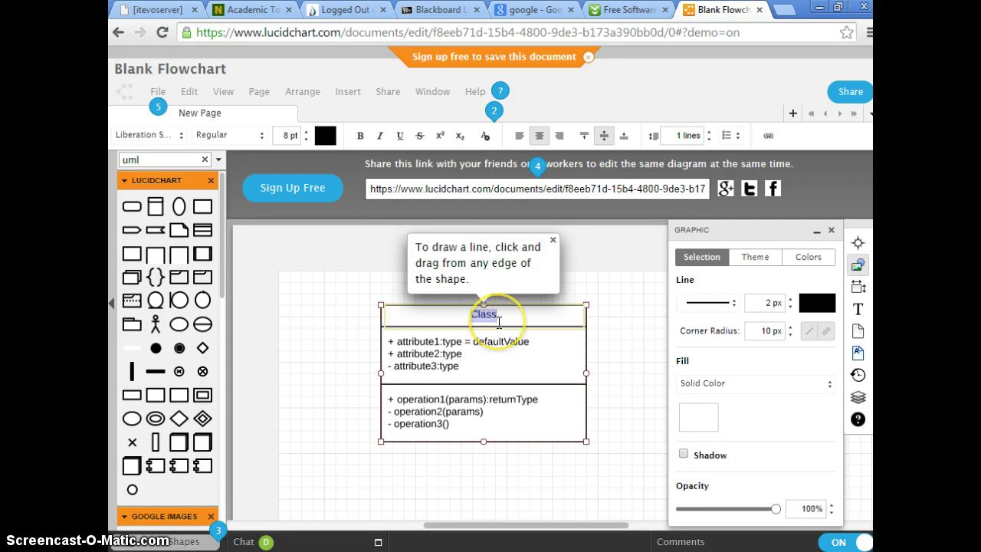
key("BackSpace")
left_click(499, 322)
type("BA")
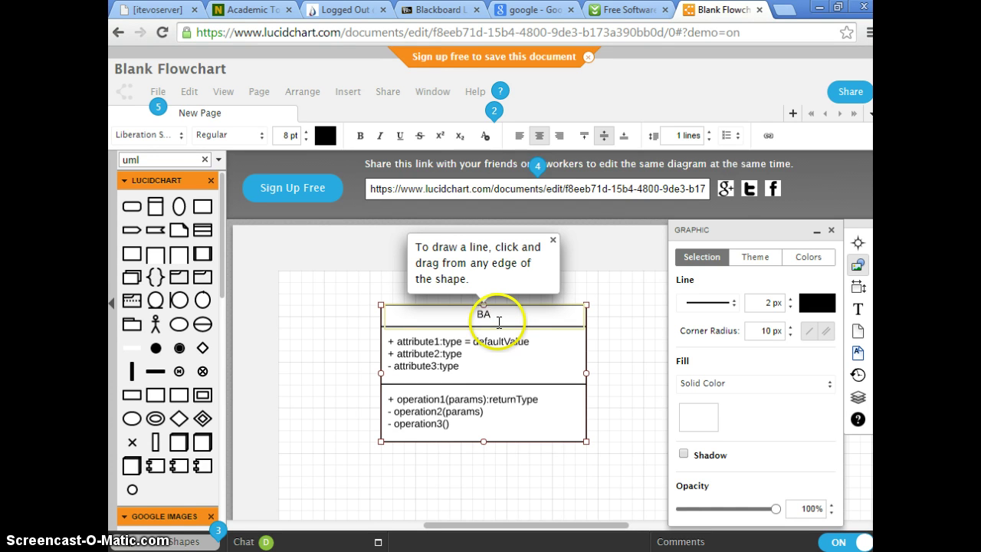
key("BackSpace")
type("ank")
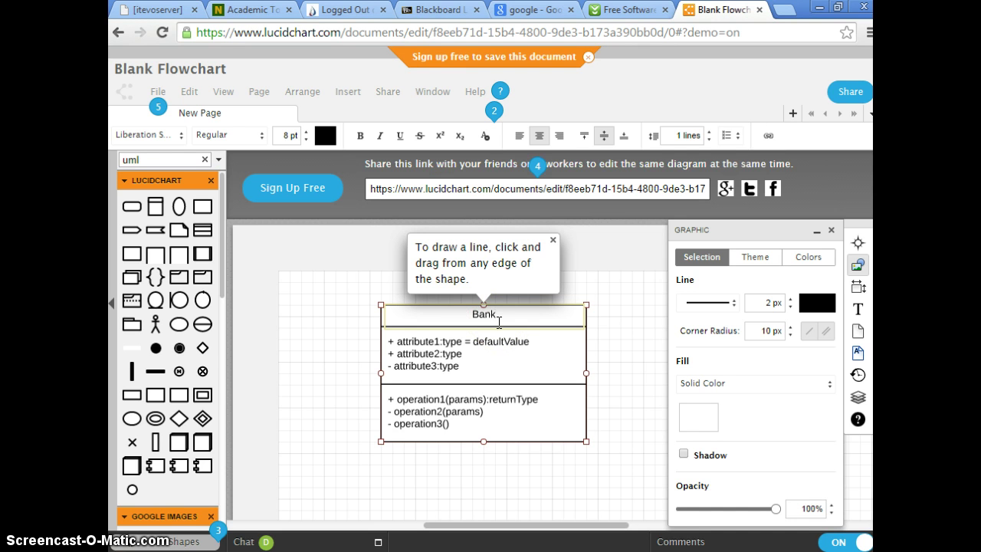
type("Account")
left_click(413, 342)
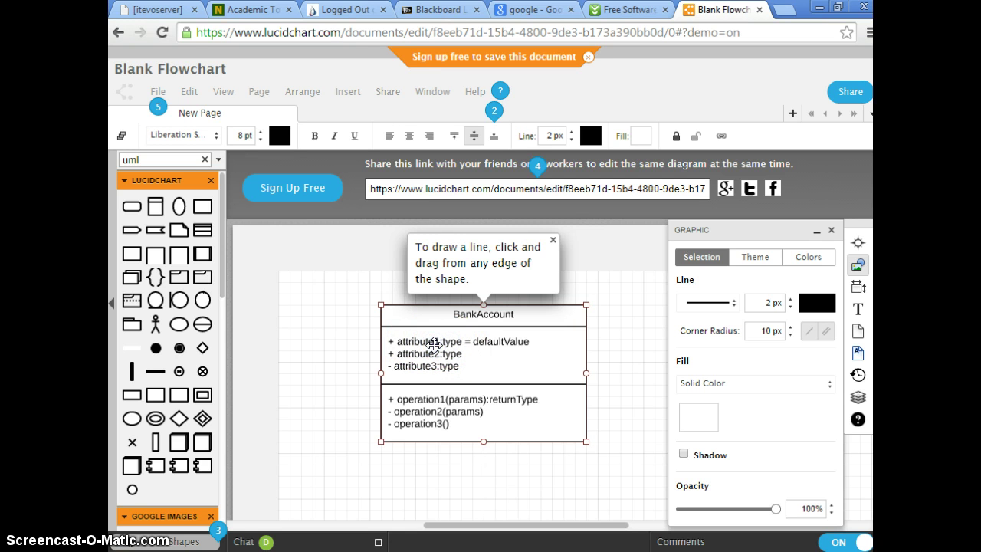
Close the line-drawing, properties and graphic-panel tour tips.
left_click(553, 240)
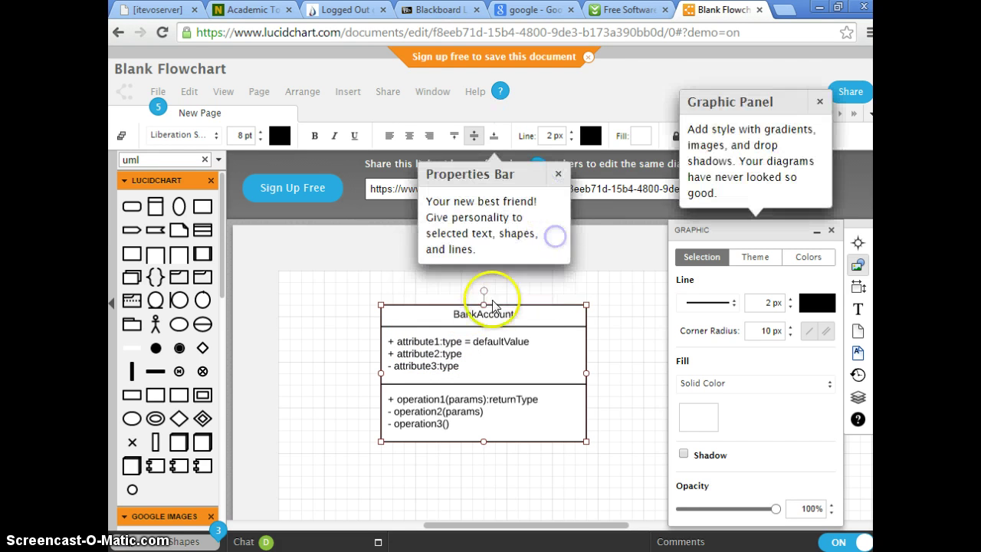
left_click(557, 174)
left_click(819, 101)
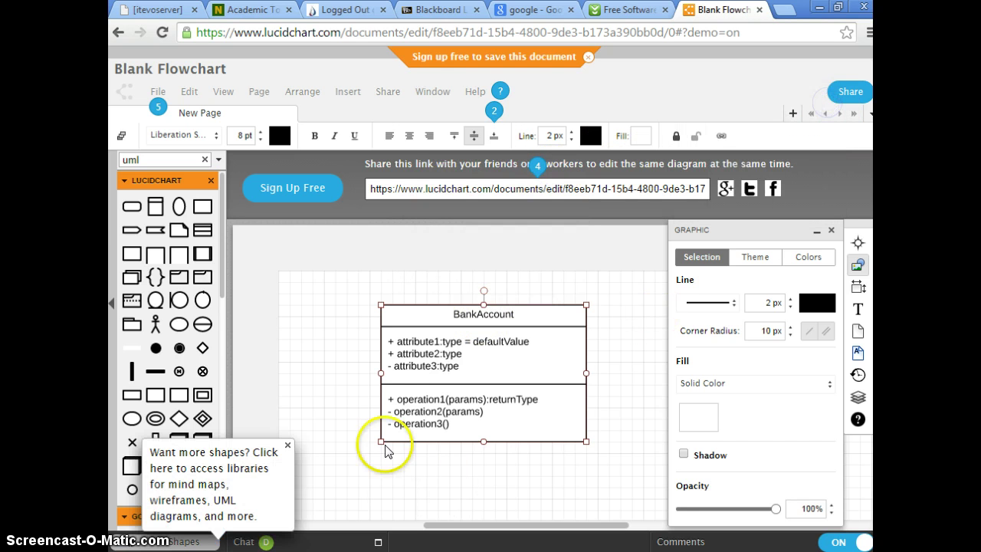
Edit the first placeholder attribute, changing it to name:String.
double_click(414, 352)
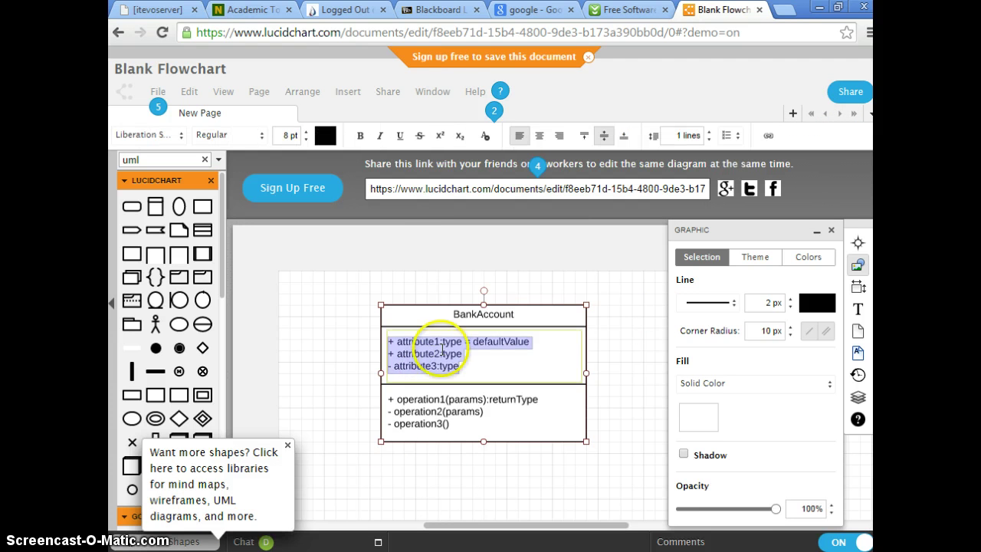
left_click(439, 340)
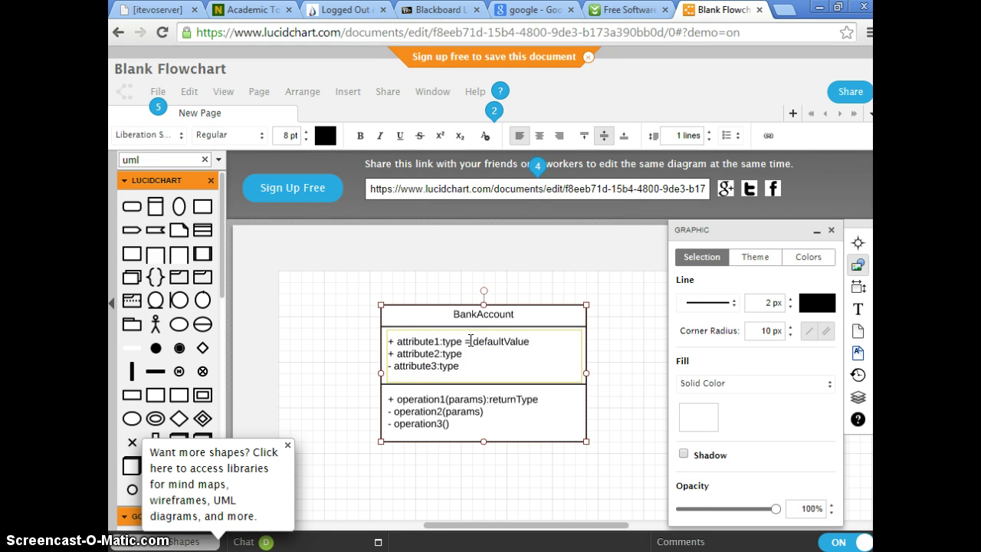
key("BackSpace")
key("BackSpace")
key("BackSpace")
key("BackSpace")
key("BackSpace")
key("BackSpace")
key("BackSpace")
key("BackSpace")
key("BackSpace")
key("BackSpace")
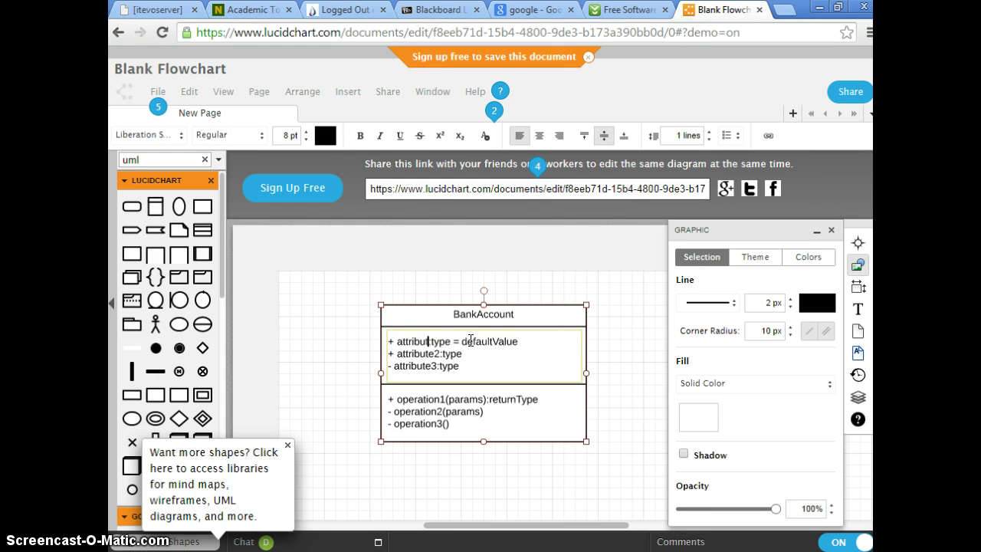
key("BackSpace")
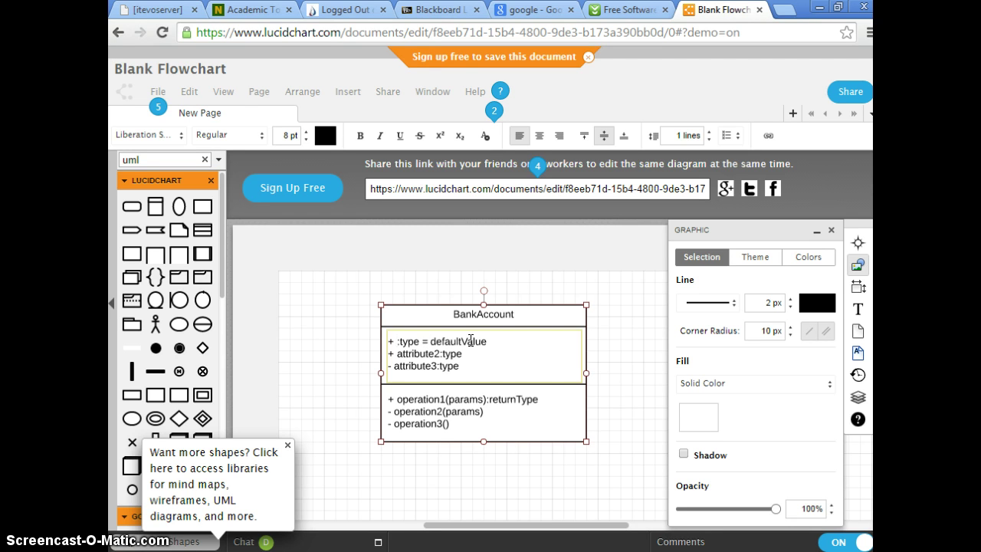
type("name")
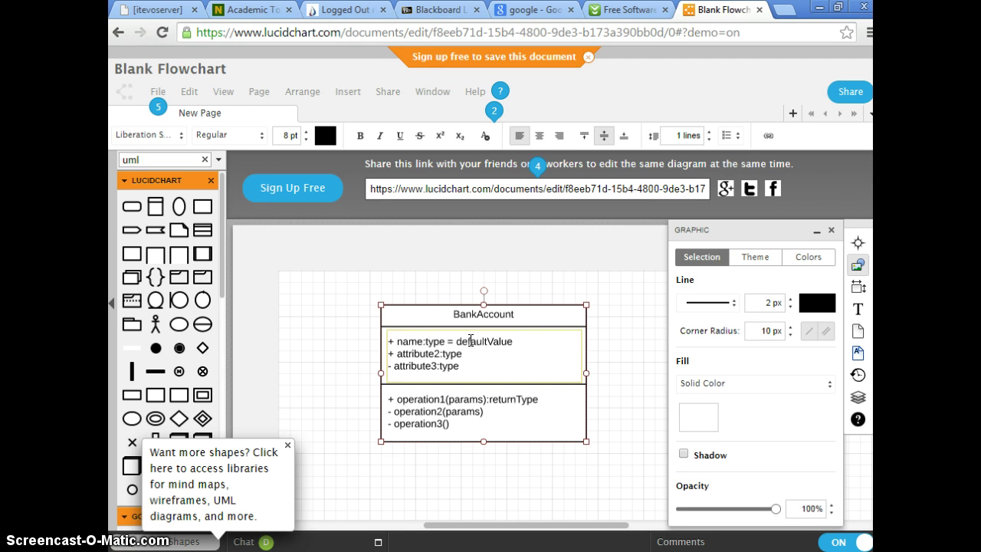
key("Right")
key("shift+Right")
key("shift+Right")
key("shift+Right")
key("shift+Right")
type("String")
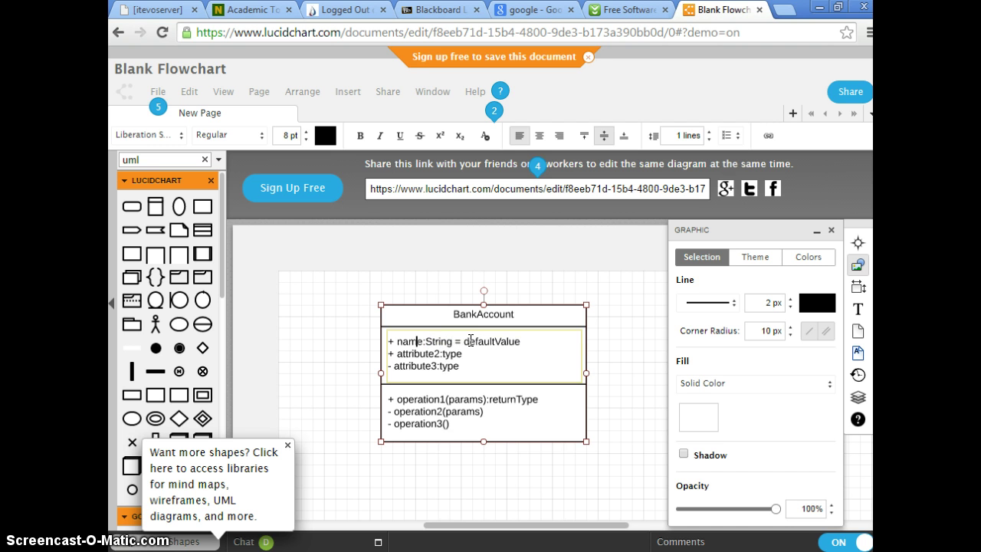
Rework the first attribute into accountNumber:Long and remove its ' = defaultValue'.
key("Left")
key("Left")
key("Left")
key("Left")
key("Left")
key("Left")
key("Left")
key("BackSpace")
key("BackSpace")
key("BackSpace")
key("BackSpace")
type("accountNumber")
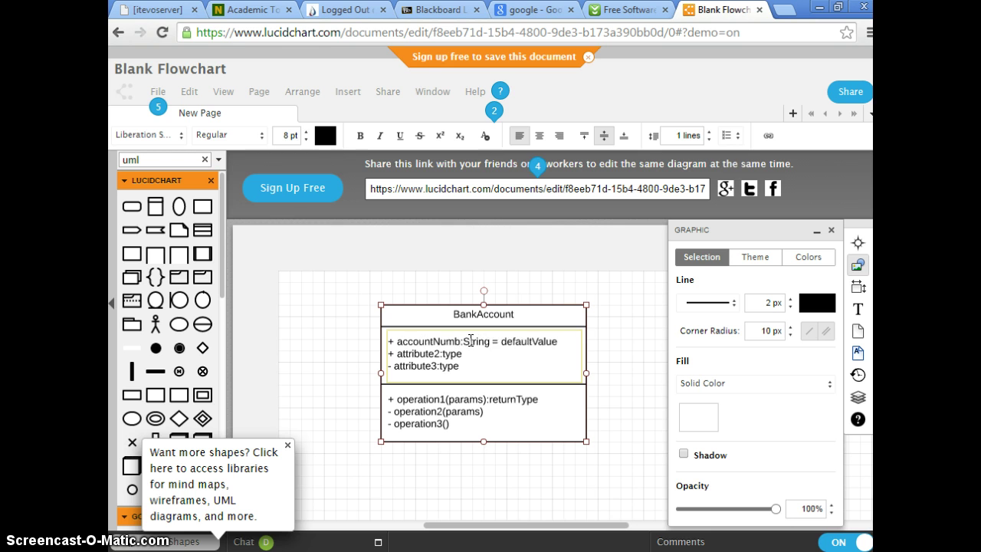
key("Right")
key("Right")
key("Right")
key("Right")
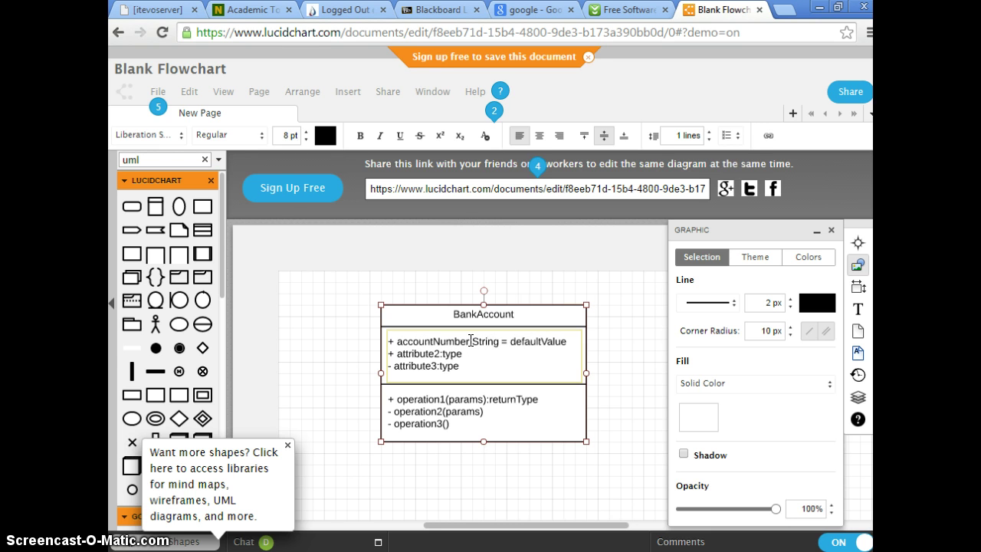
key("BackSpace")
key("BackSpace")
key("BackSpace")
key("BackSpace")
key("BackSpace")
key("BackSpace")
key("BackSpace")
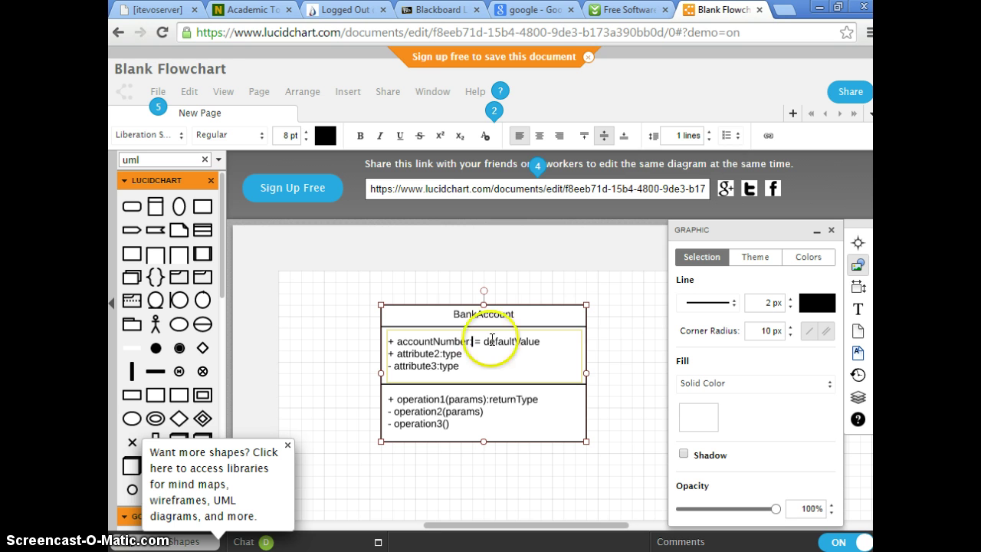
type(":")
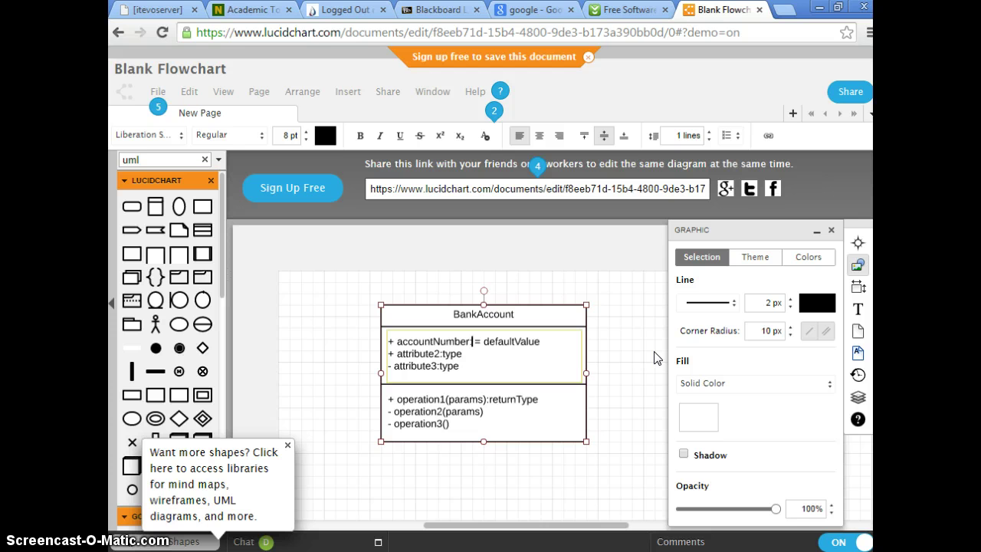
type("Long")
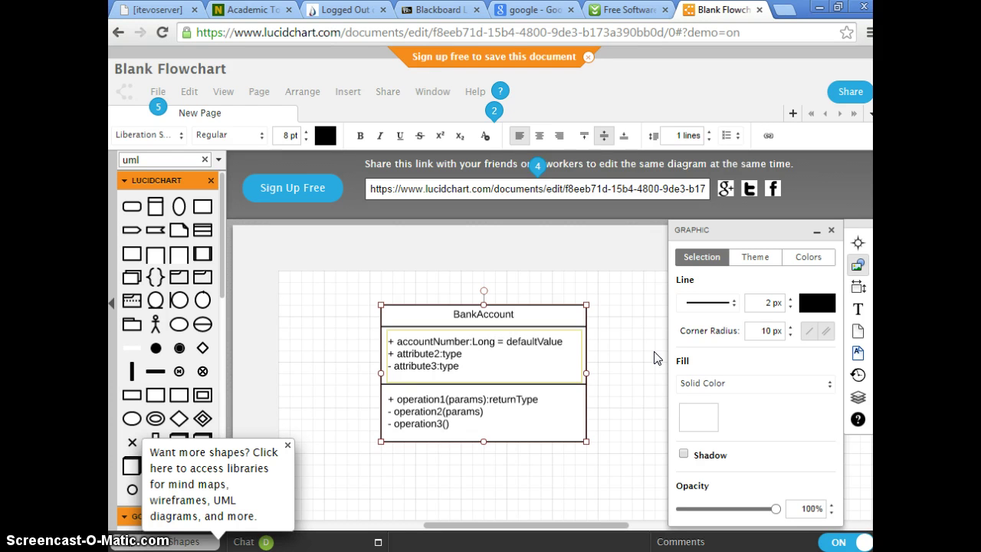
key("Right")
key("shift+Right")
key("shift+Right")
key("shift+Right")
key("shift+Right")
key("shift+Right")
key("shift+Right")
key("shift+Right")
key("shift+Right")
key("shift+Right")
key("shift+Right")
key("shift+Right")
key("shift+Right")
key("shift+Right")
key("shift+Right")
key("shift+Right")
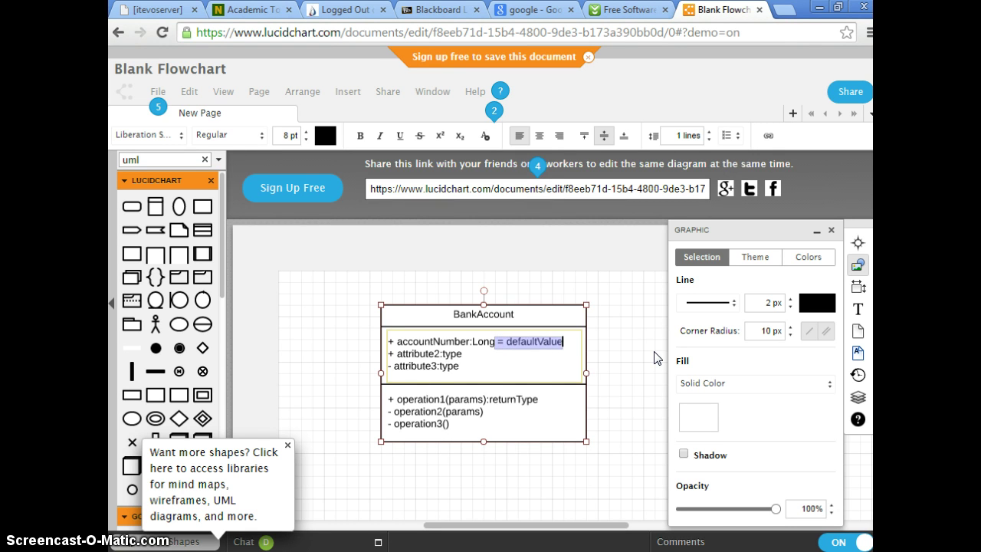
key("BackSpace")
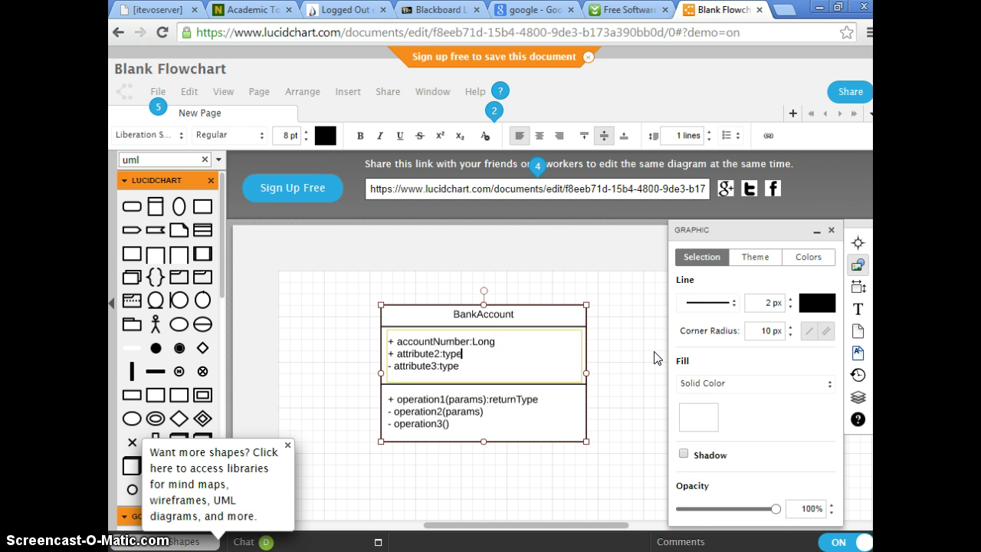
Rename attribute2 to accountName:String.
key("BackSpace")
key("BackSpace")
key("BackSpace")
key("BackSpace")
key("BackSpace")
key("BackSpace")
key("BackSpace")
key("BackSpace")
key("BackSpace")
type("ccountName")
key("shift+Right")
key("shift+Right")
key("shift+Right")
key("shift+Right")
type("String")
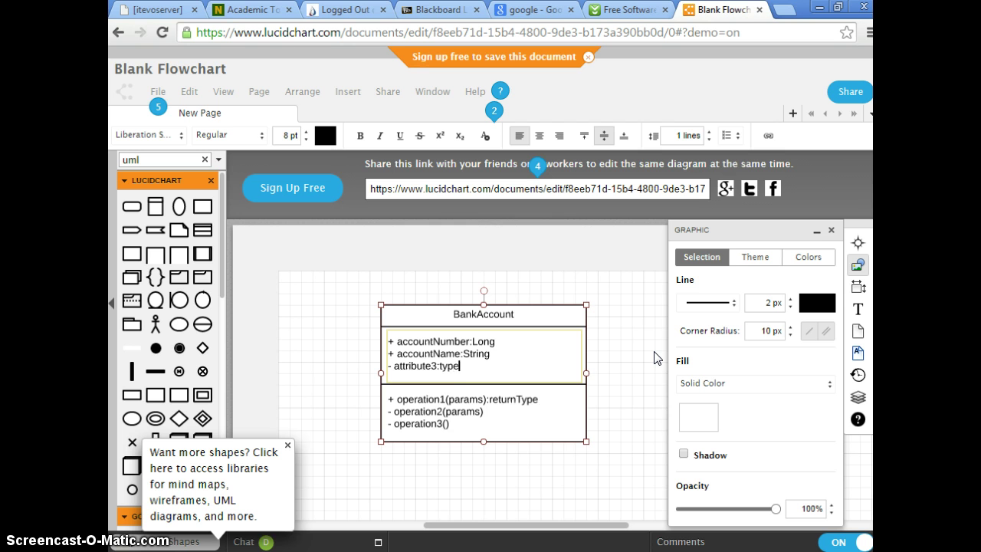
Change the visibility marker on both attribute lines from + to - (private).
key("Left")
key("Left")
key("Left")
key("Left")
key("Left")
key("Left")
key("Up")
key("Up")
key("Left")
key("Left")
key("BackSpace")
type("-")
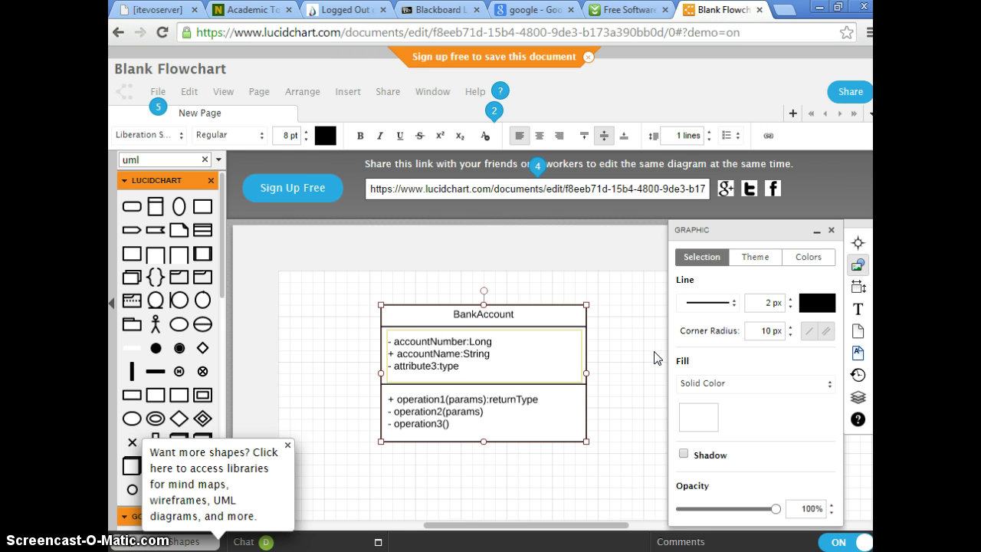
key("Down")
key("BackSpace")
type("-")
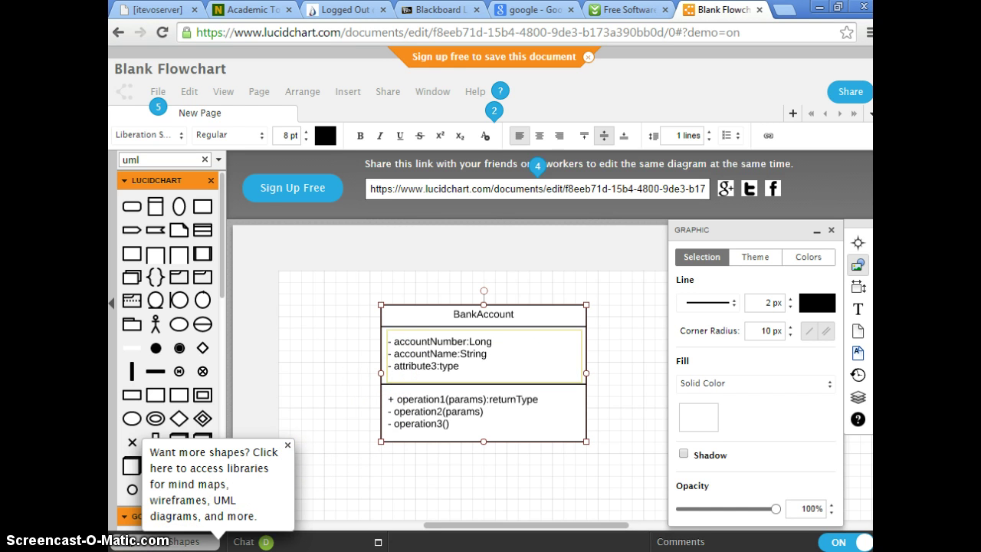
key("super")
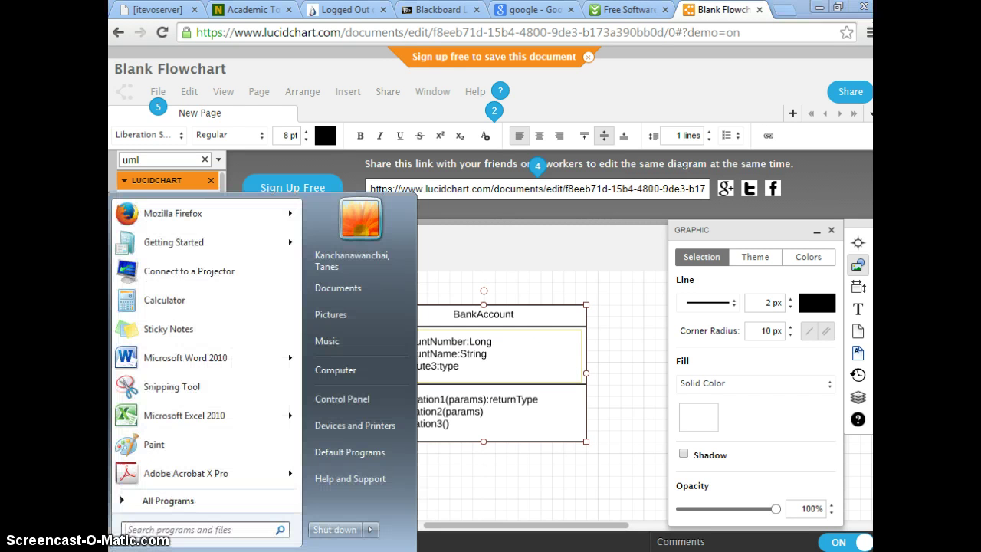
Open Notepad and write the legend lines '- private', '+ public' and '# protected'.
type("notepad")
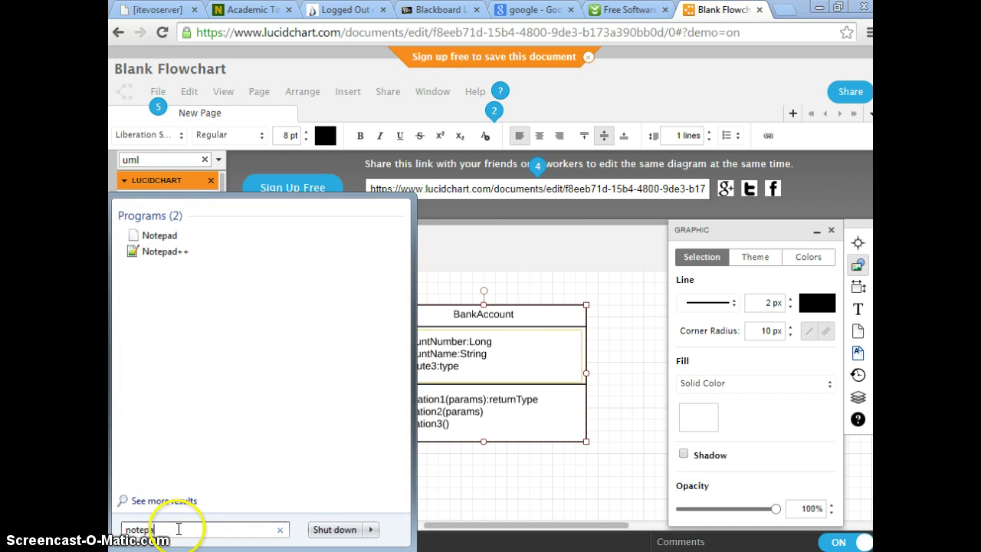
key("Return")
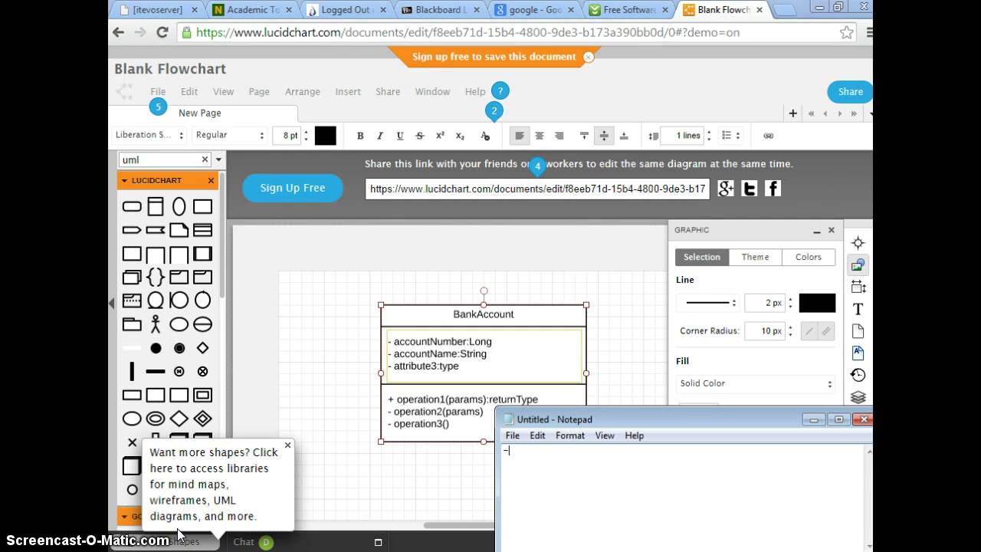
type("-  private")
key("Return")
type("+ public")
key("Return")
type("#  protected")
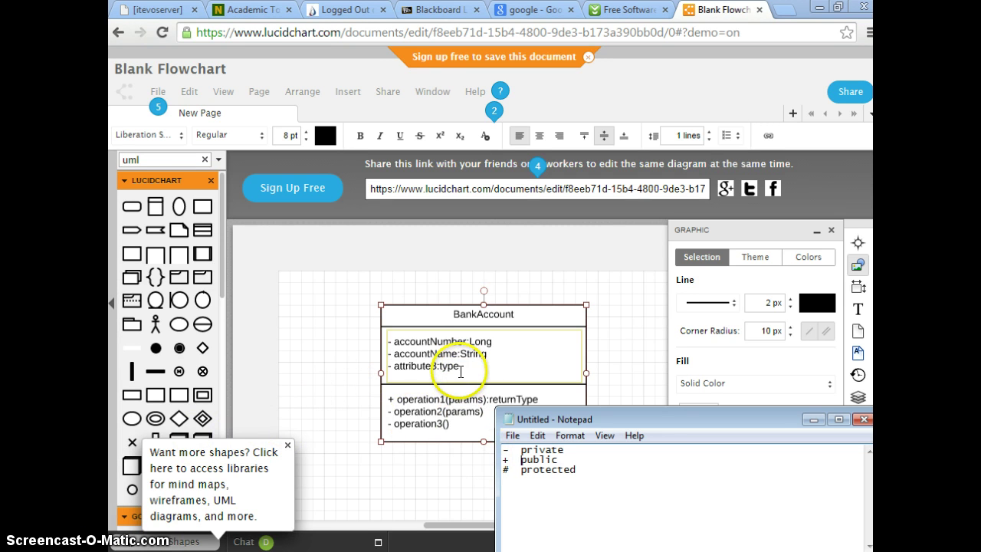
Rename the third attribute from attribute3:type to balance:BigDecimal.
left_click(389, 342)
left_click_drag(389, 342, 416, 365)
left_click(416, 365)
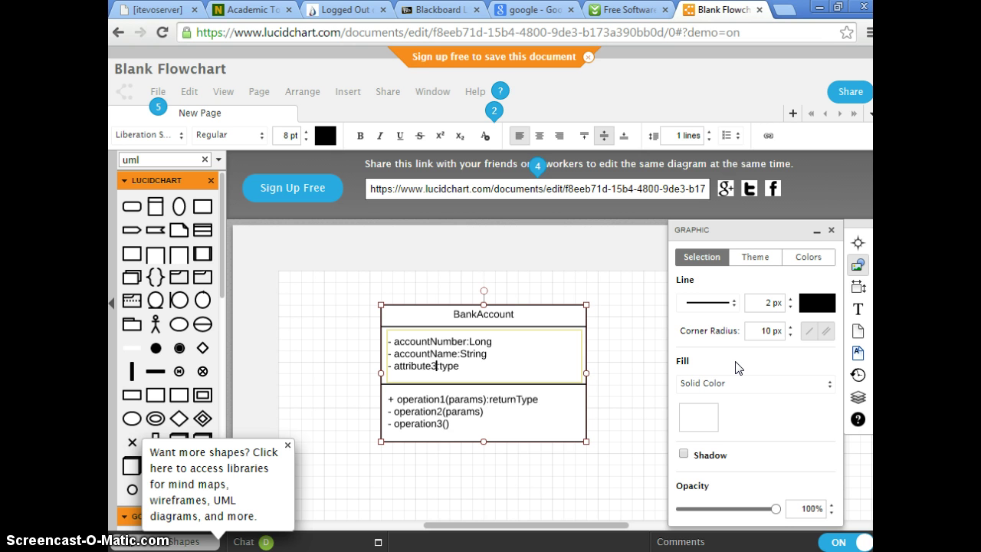
key("BackSpace")
key("BackSpace")
key("BackSpace")
key("BackSpace")
key("BackSpace")
key("BackSpace")
key("BackSpace")
key("BackSpace")
key("BackSpace")
key("BackSpace")
type("balance:")
type("BigDecimal")
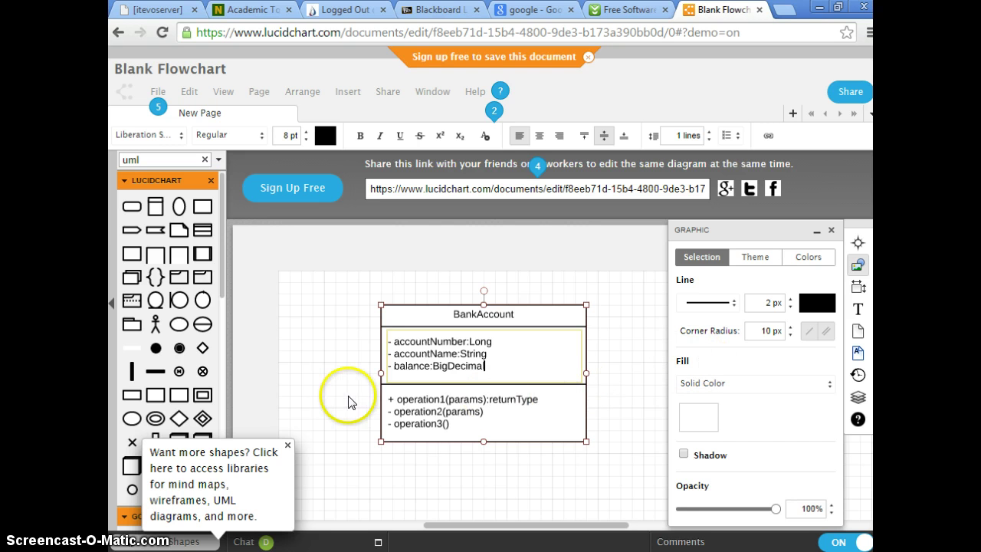
left_click(402, 402)
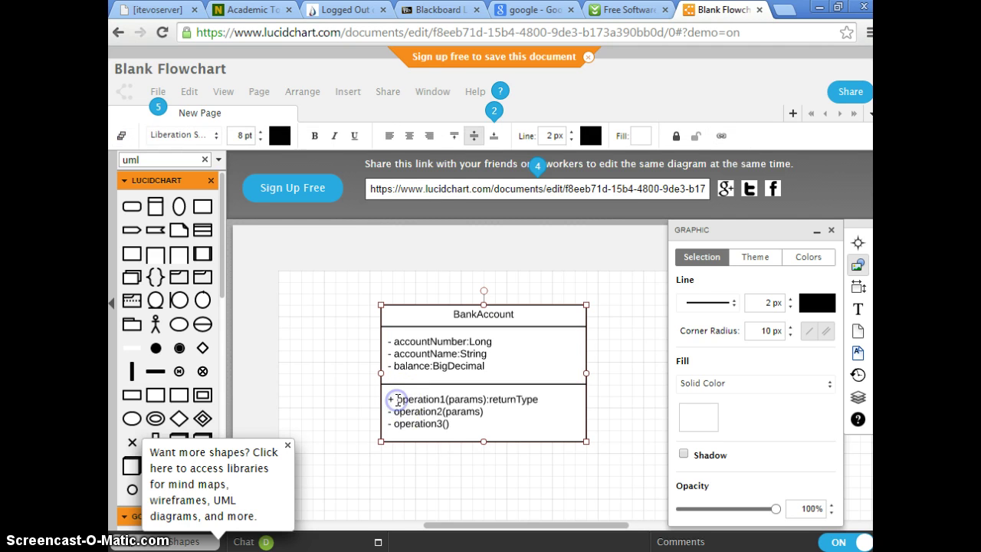
Change the first operation from operation1(params):returnType to the constructor BankAccount().
double_click(398, 399)
left_click_drag(578, 394, 439, 399)
left_click(396, 399)
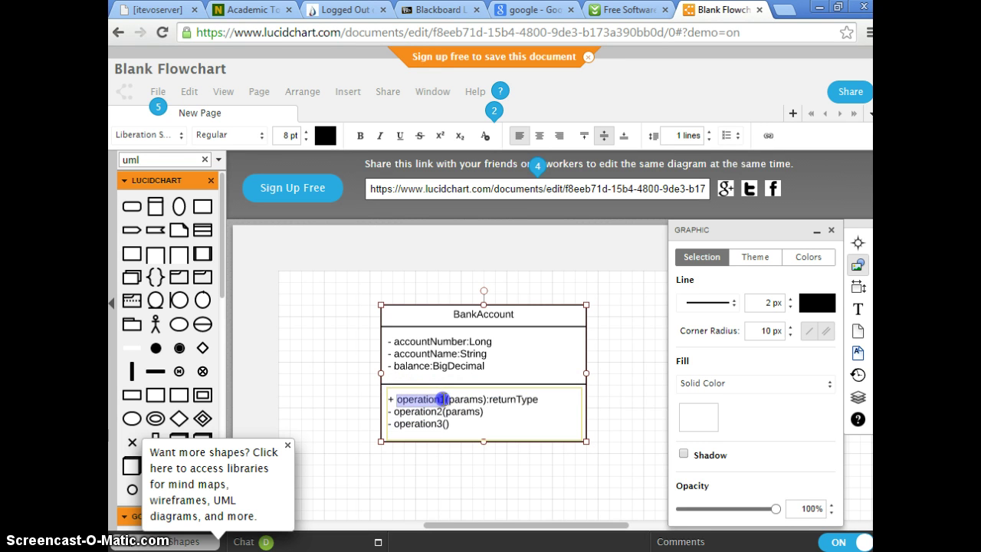
type("ge")
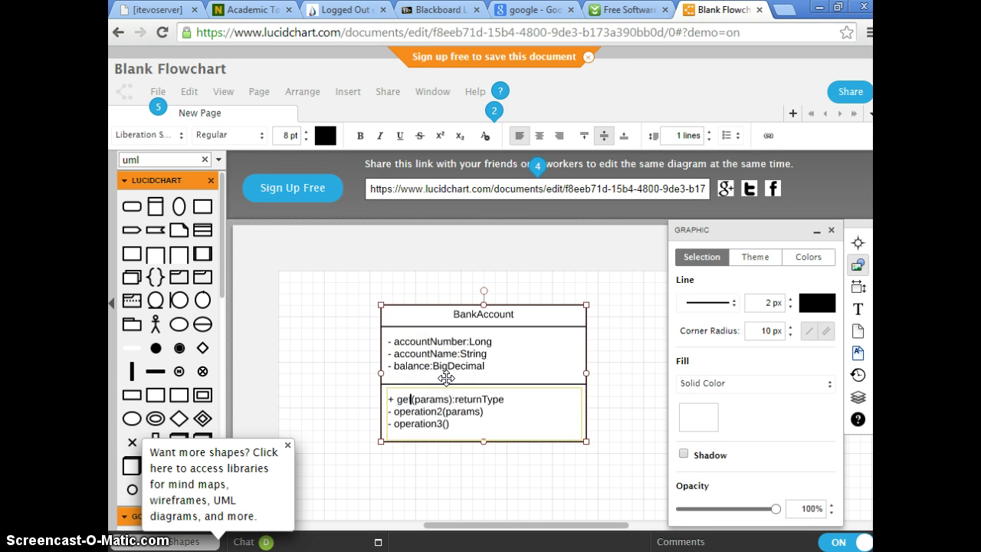
type("t")
left_click(423, 385)
key("BackSpace")
key("BackSpace")
key("BackSpace")
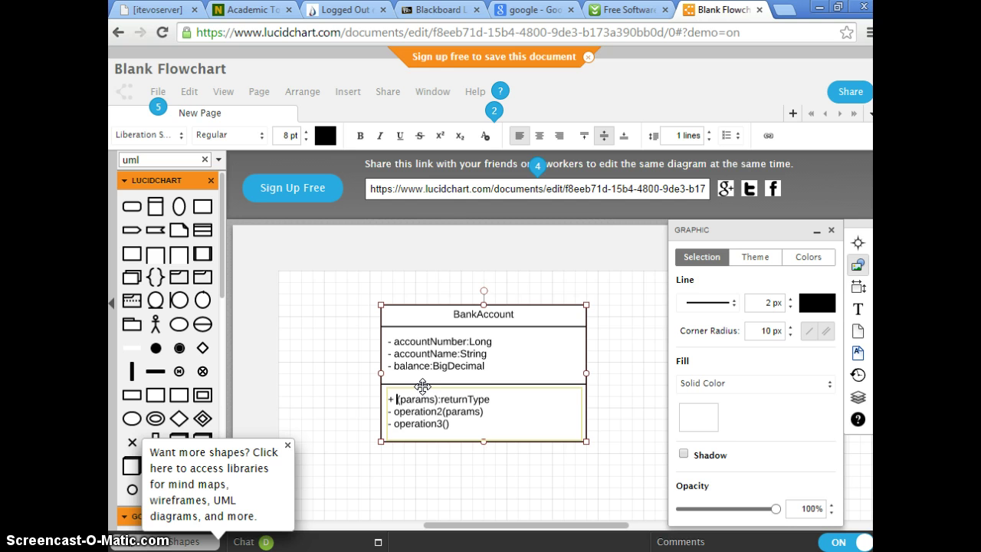
type("BankAc")
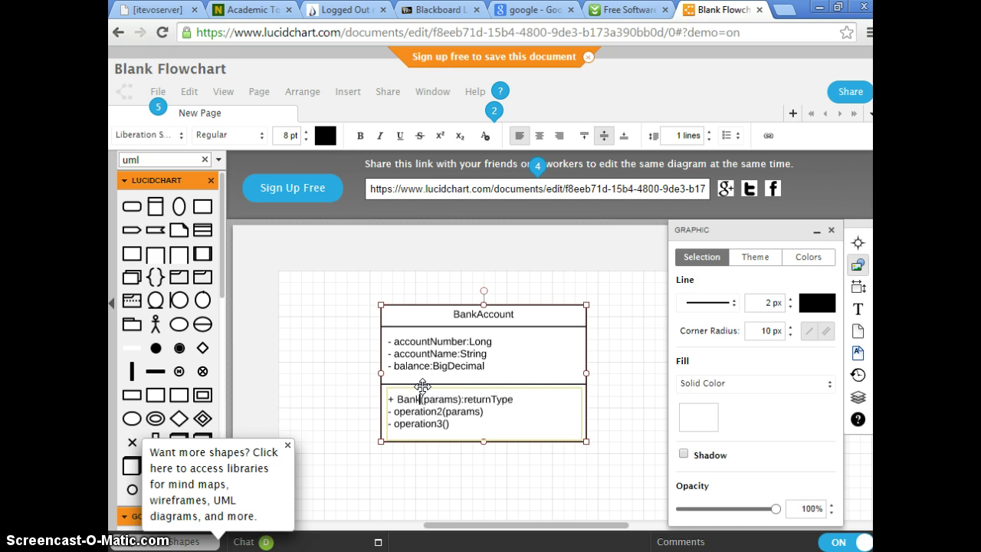
type("count")
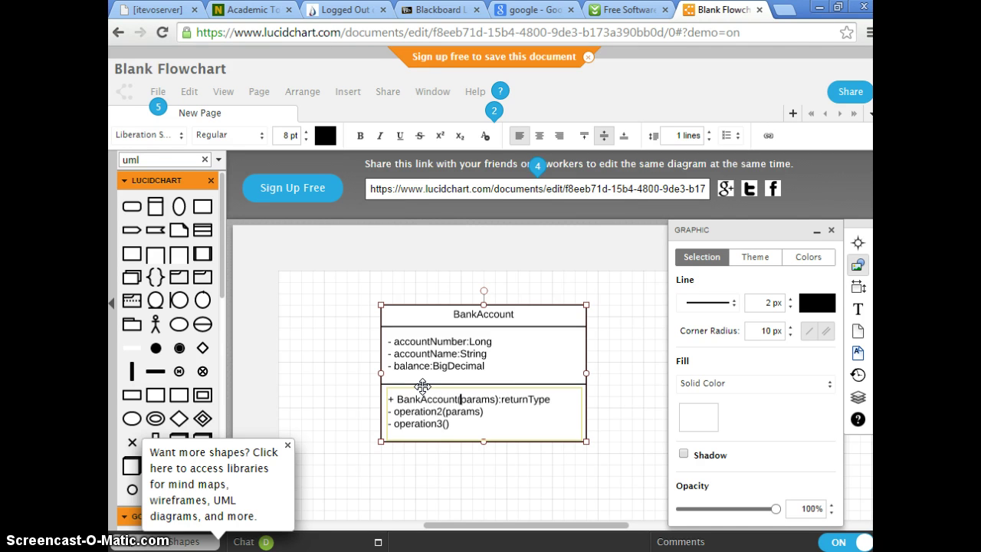
key("BackSpace")
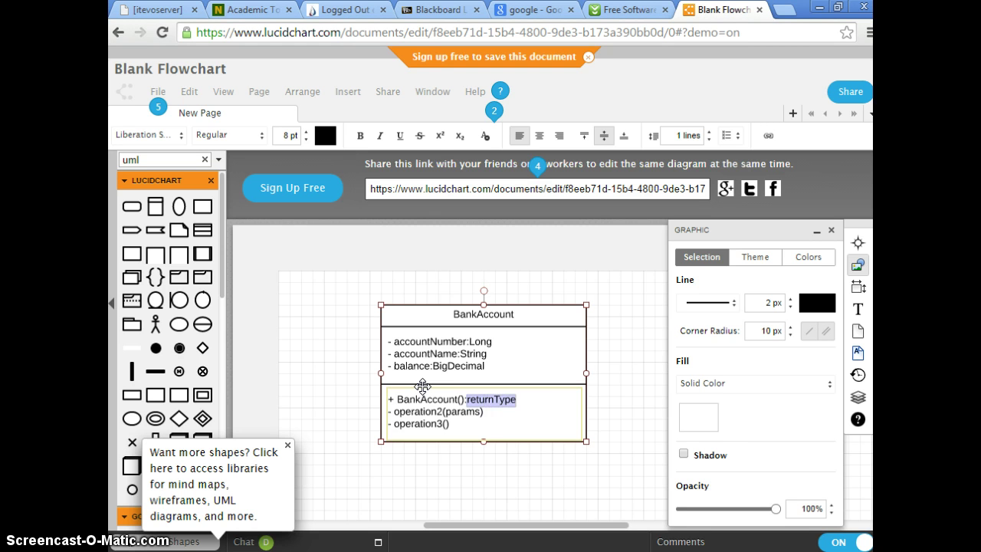
key("BackSpace")
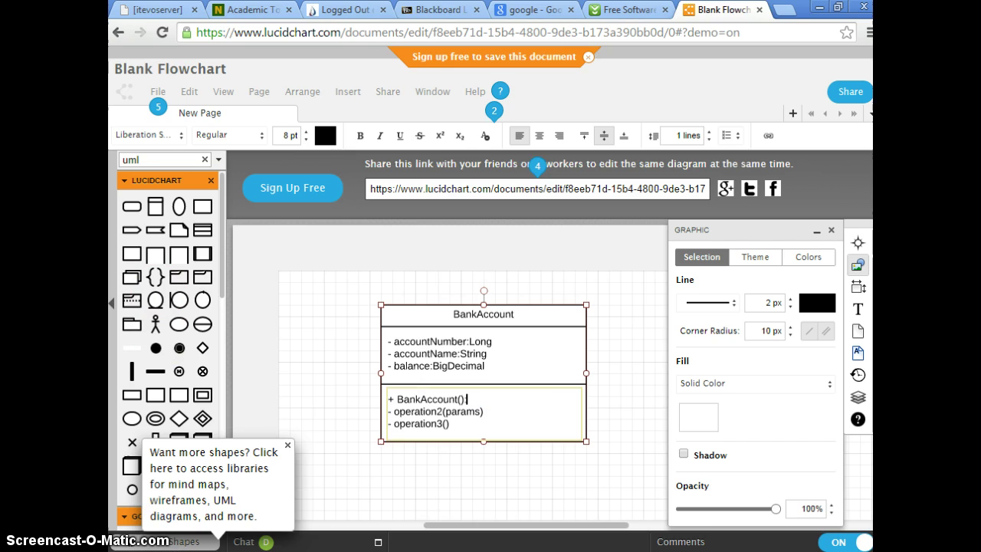
key("alt+Tab")
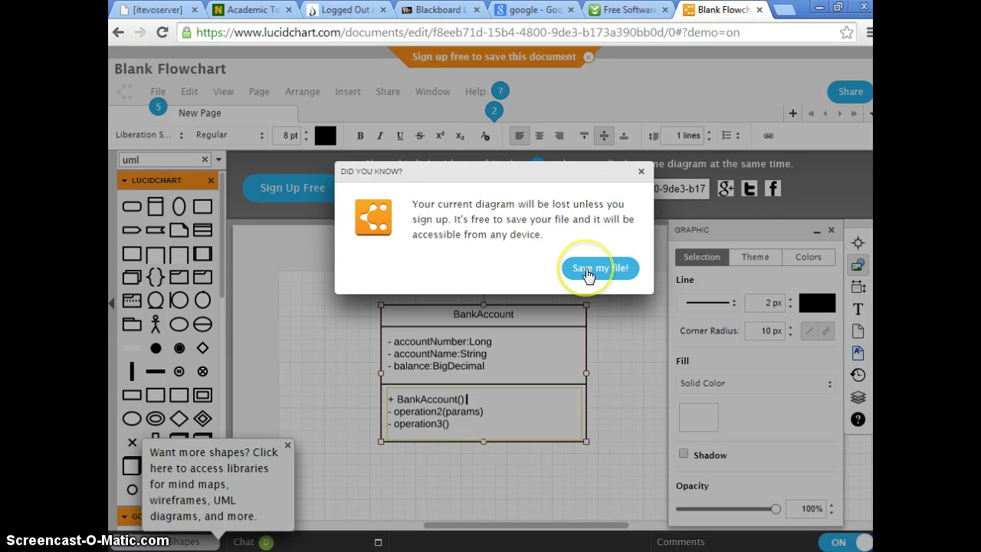
Go to the Lucidchart sign-up page and open the free-plan sign-up form.
left_click(587, 275)
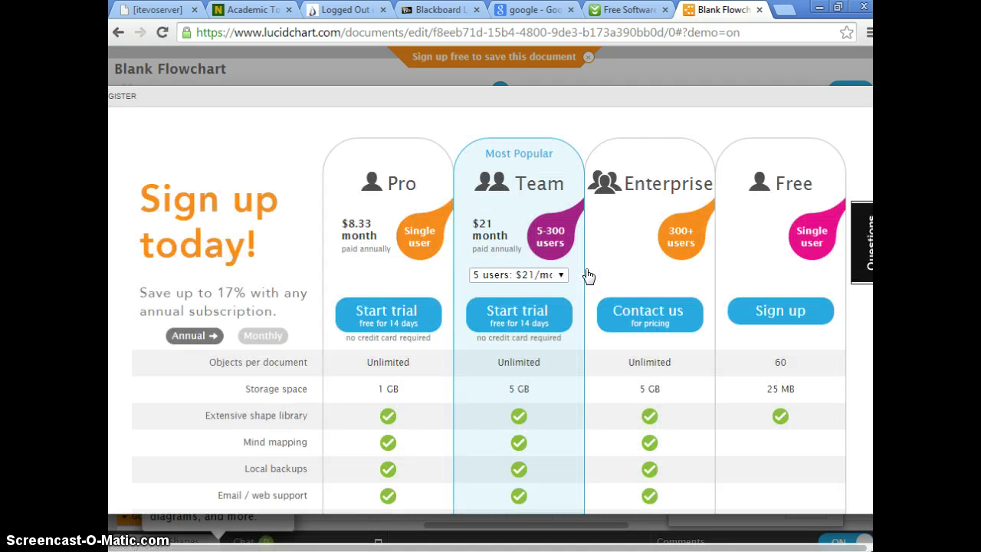
scroll(810, 358, "down", 2)
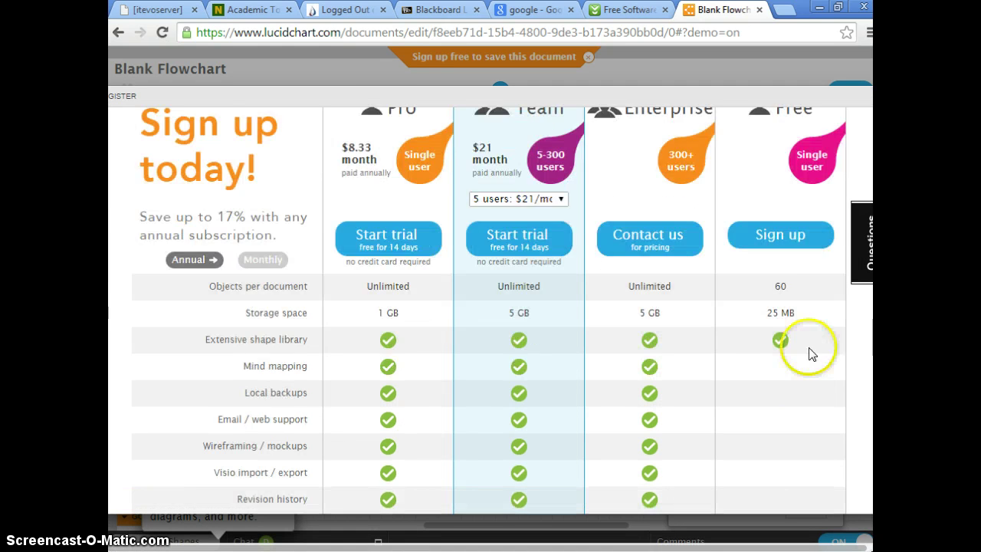
scroll(810, 358, "down", 2)
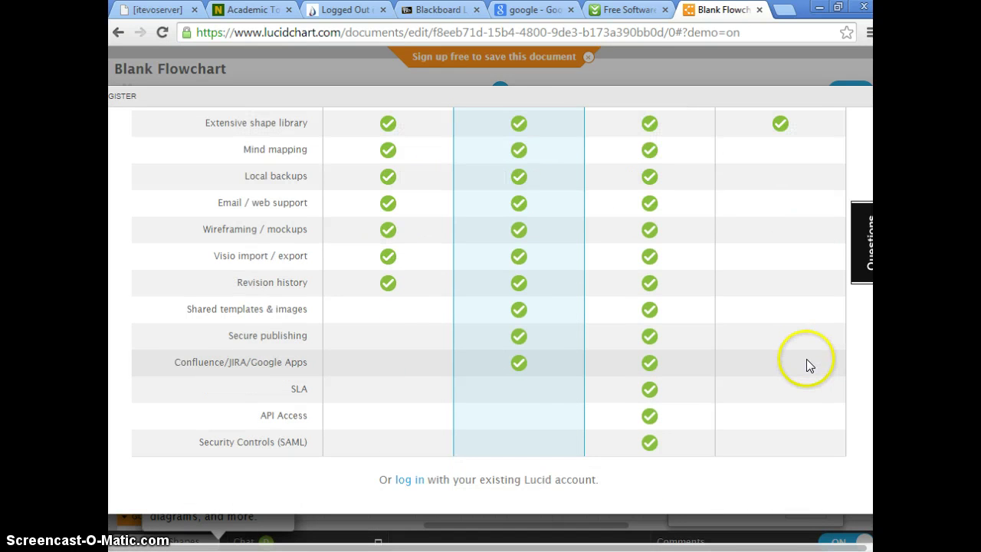
scroll(806, 359, "up", 3)
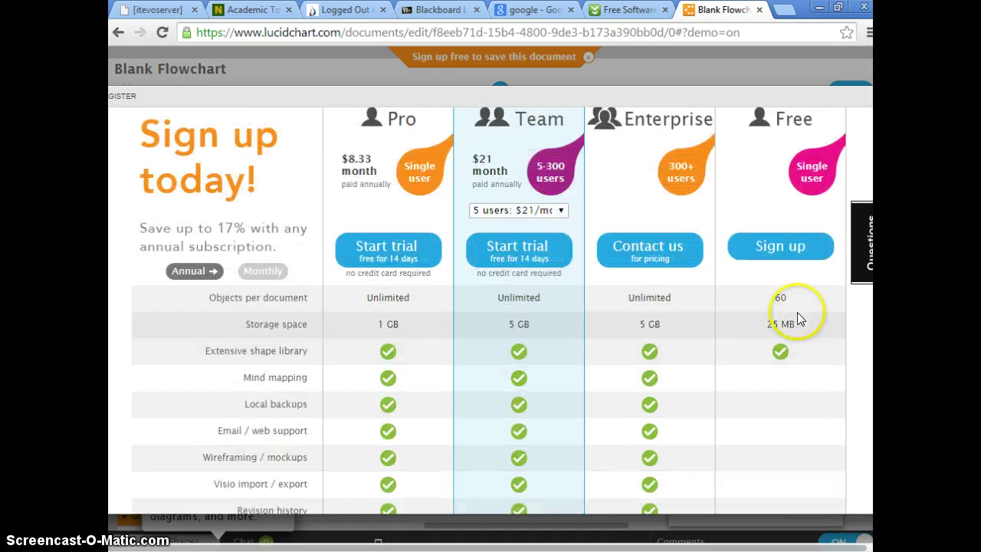
left_click(798, 252)
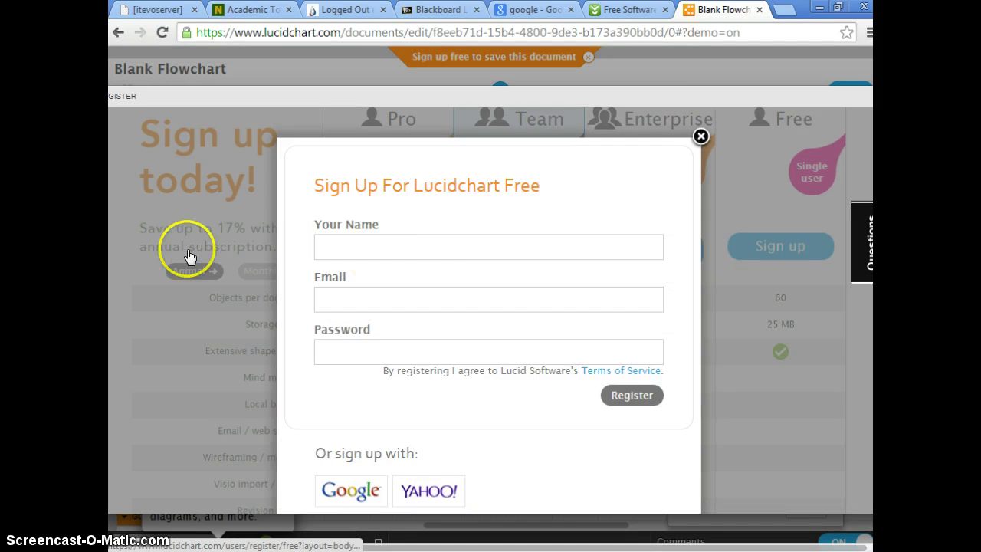
Start entering a name and e-mail on the sign-up form, then dismiss it with Escape.
left_click(442, 248)
key("Tab")
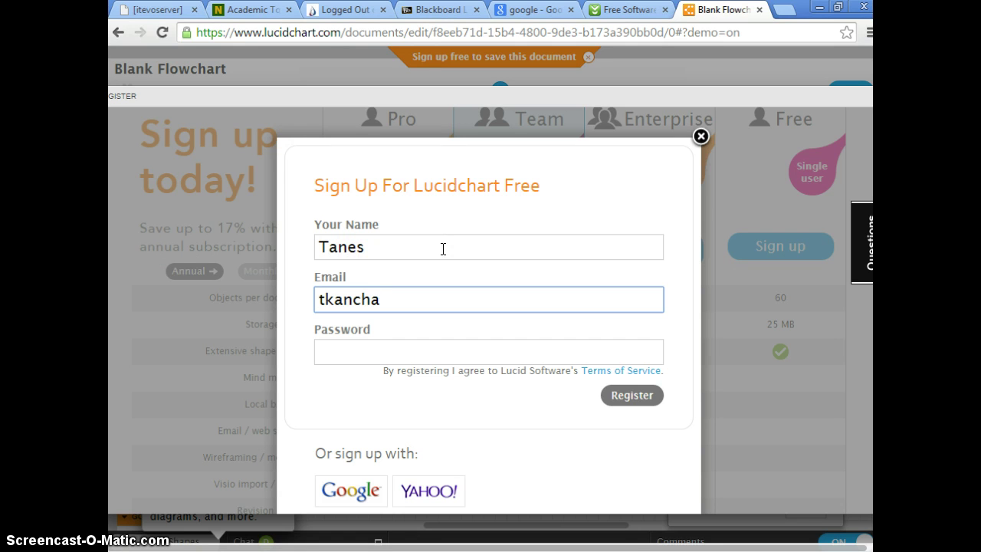
key("alt+Tab")
key("Escape")
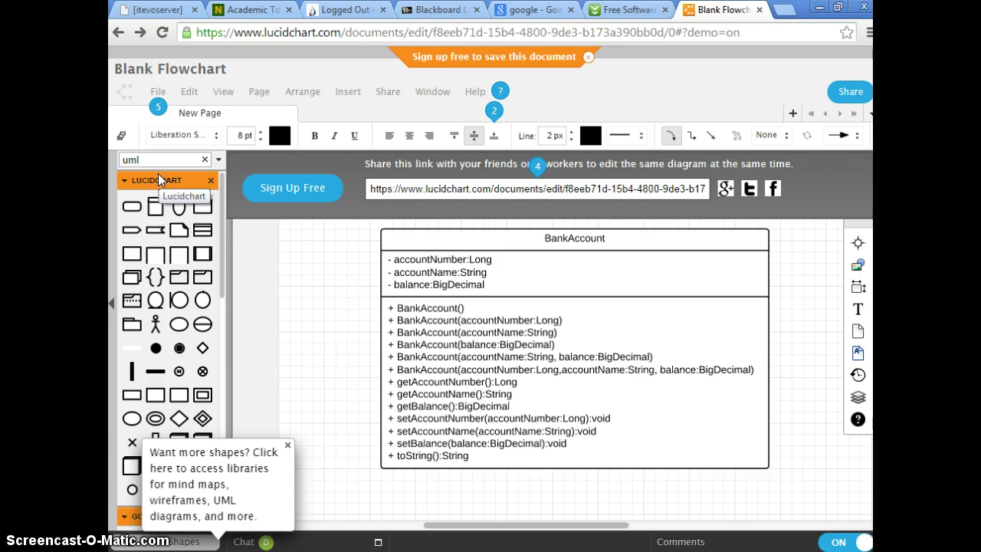
double_click(130, 159)
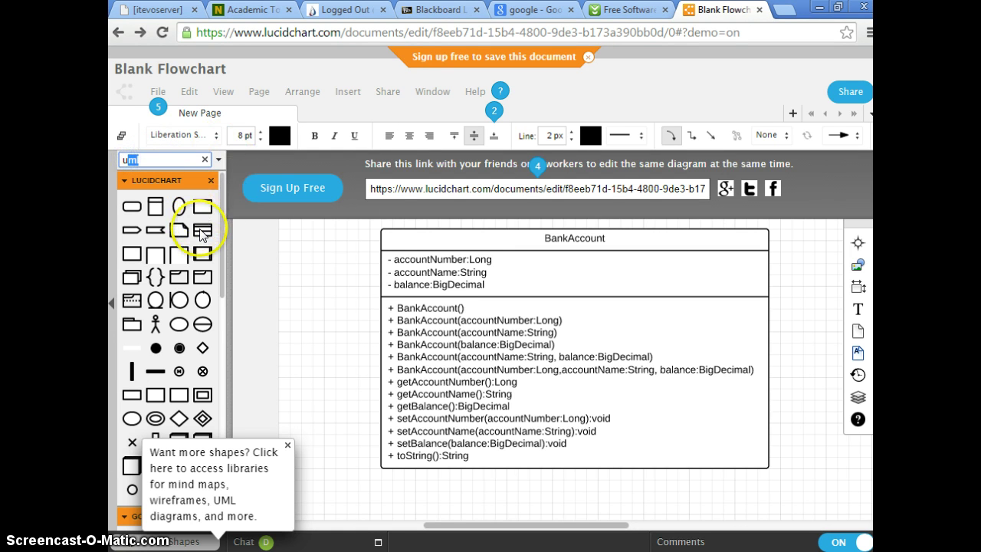
mouse_move(201, 235)
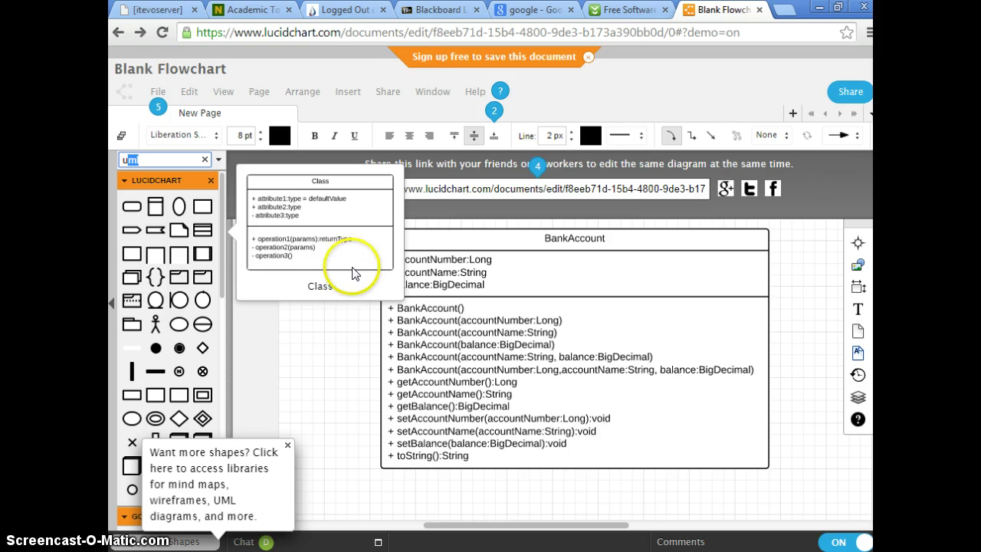
left_click(389, 265)
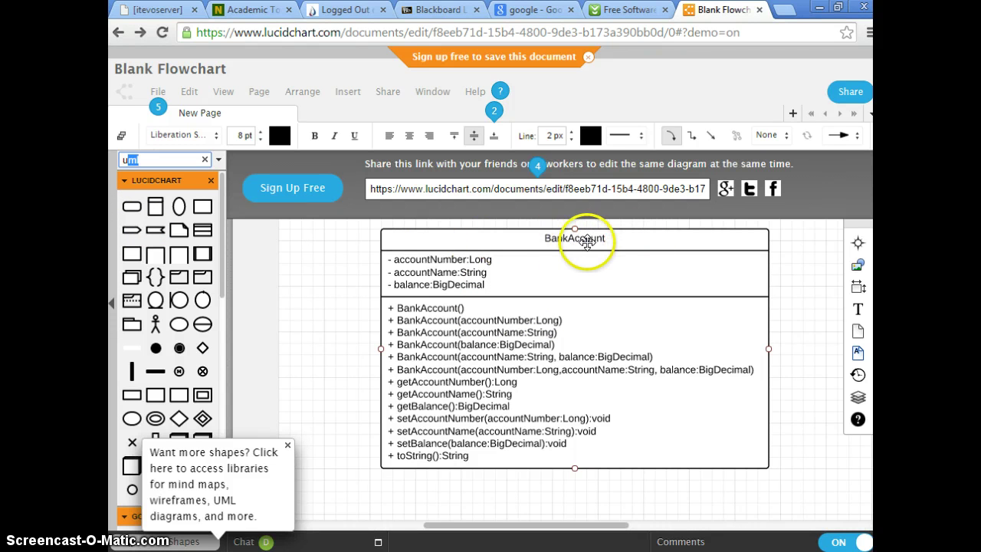
left_click(533, 249)
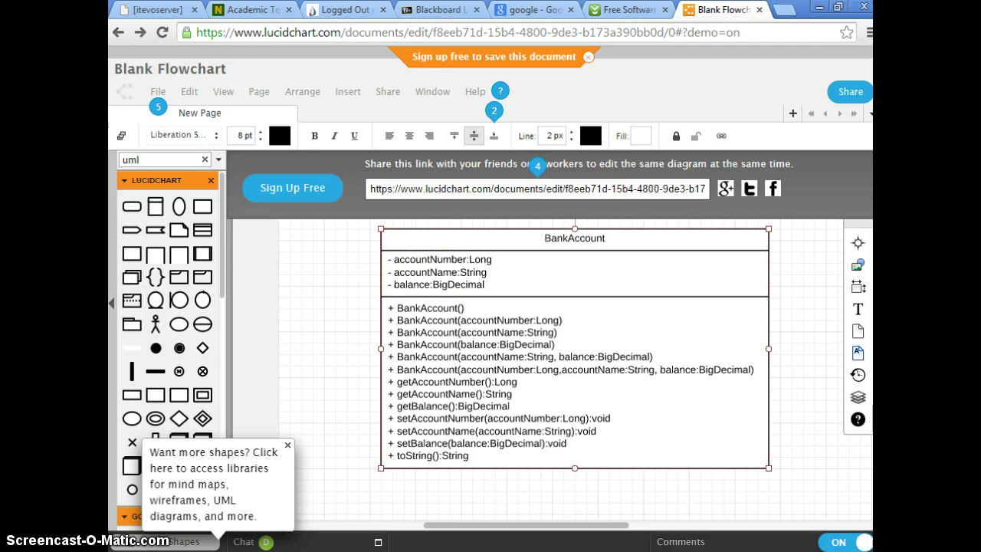
key("alt+Tab")
left_click_drag(565, 452, 505, 451)
left_click_drag(567, 460, 504, 461)
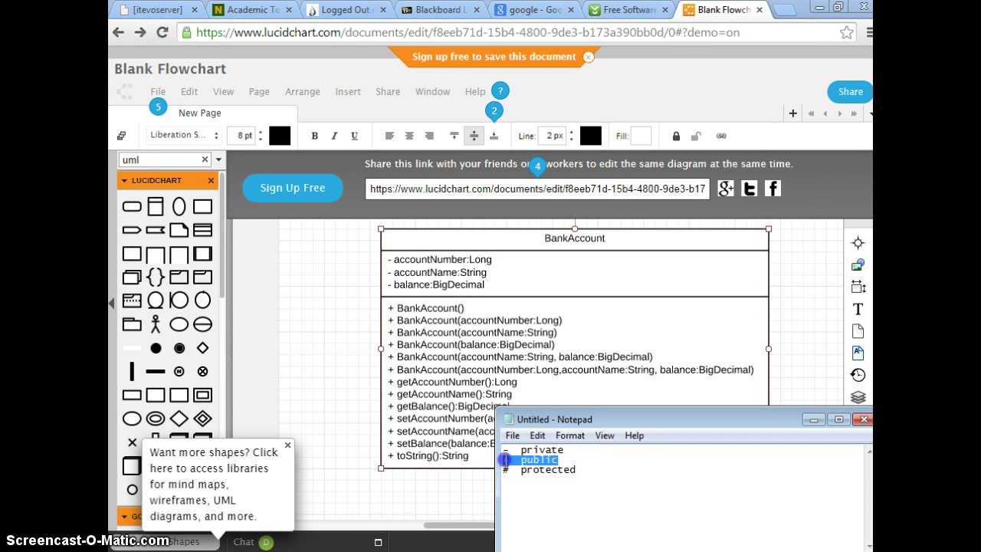
left_click_drag(576, 469, 504, 469)
left_click(434, 310)
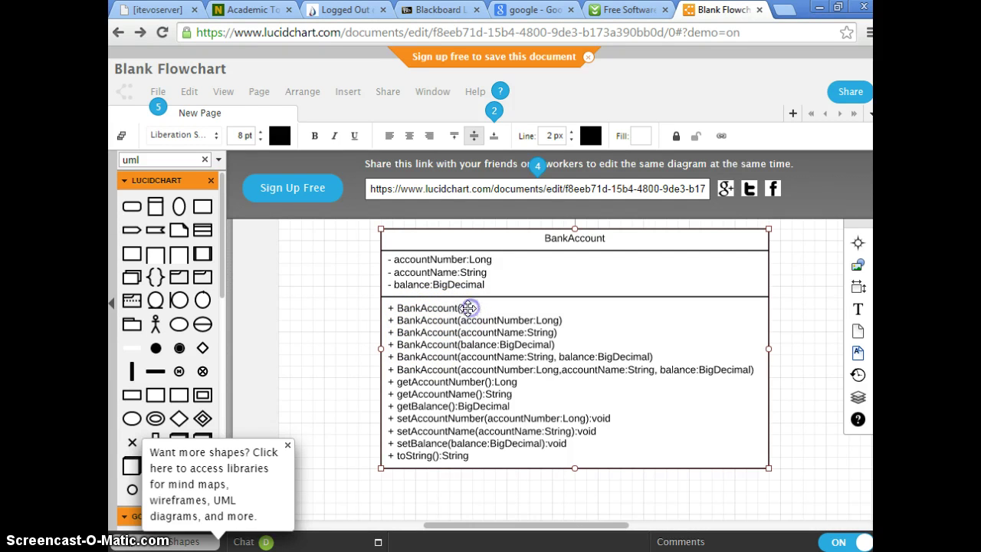
double_click(400, 306)
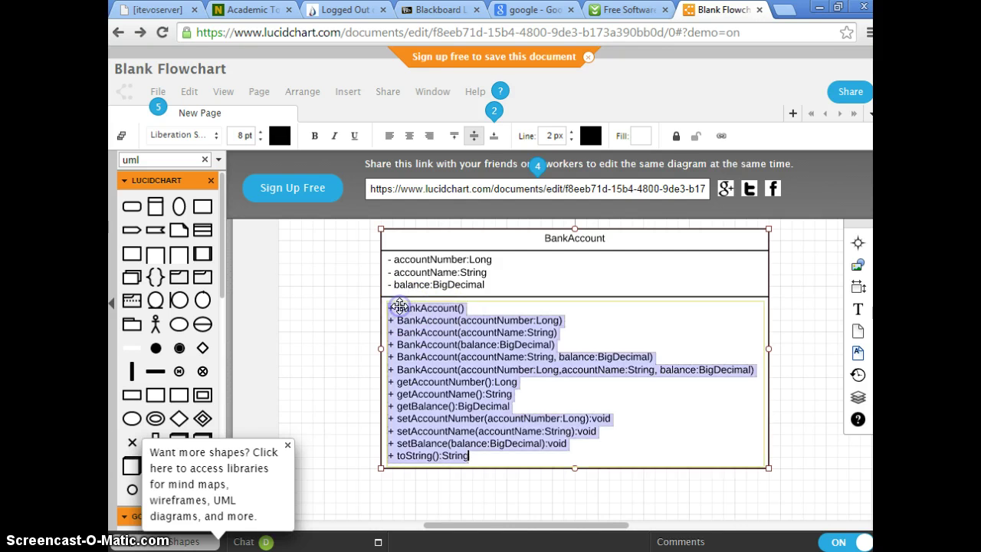
left_click(463, 307)
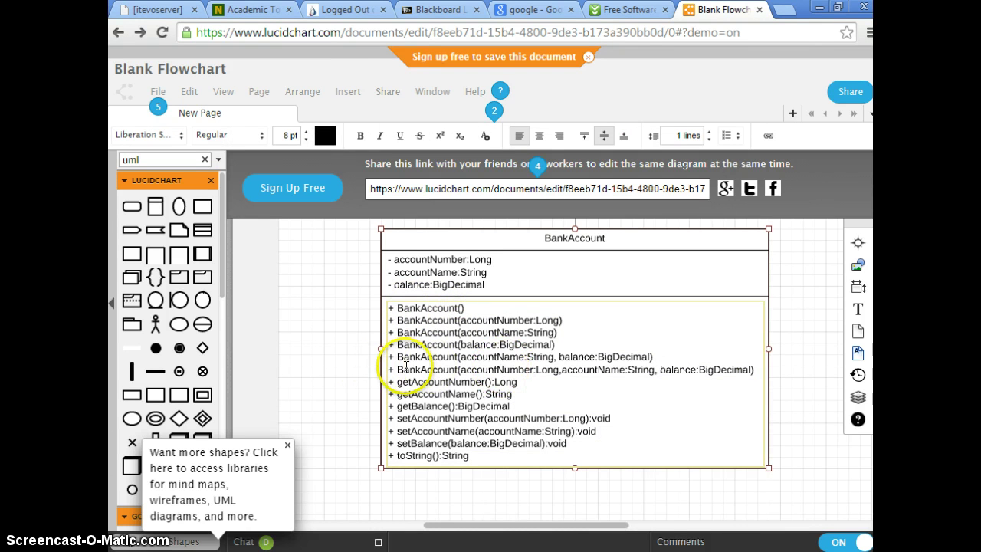
left_click_drag(397, 369, 753, 371)
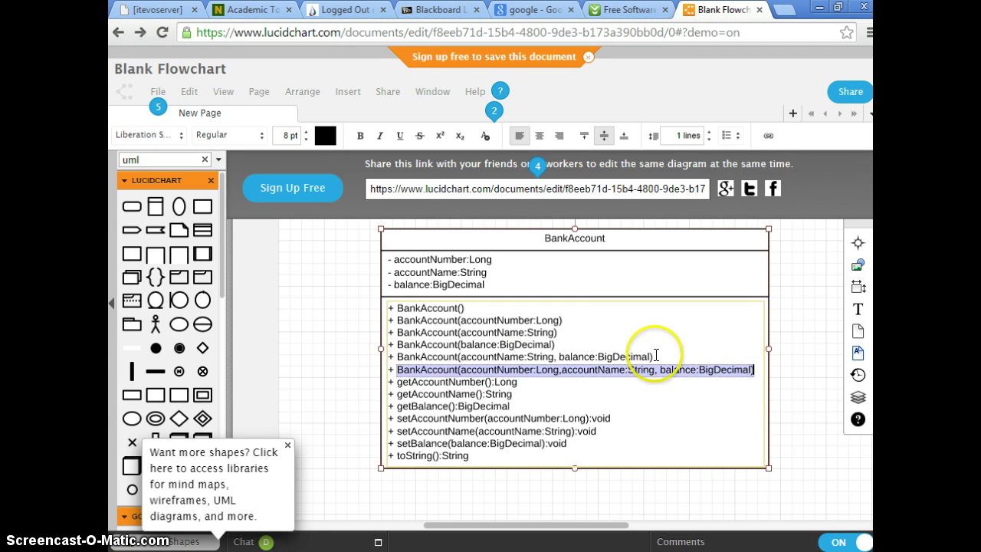
left_click(685, 356)
left_click_drag(684, 355, 388, 320)
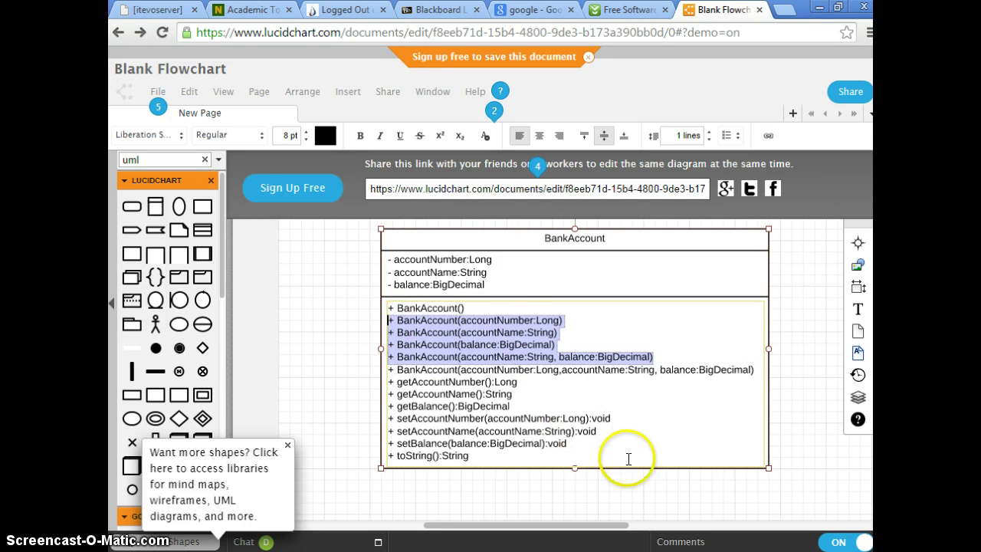
left_click(518, 356)
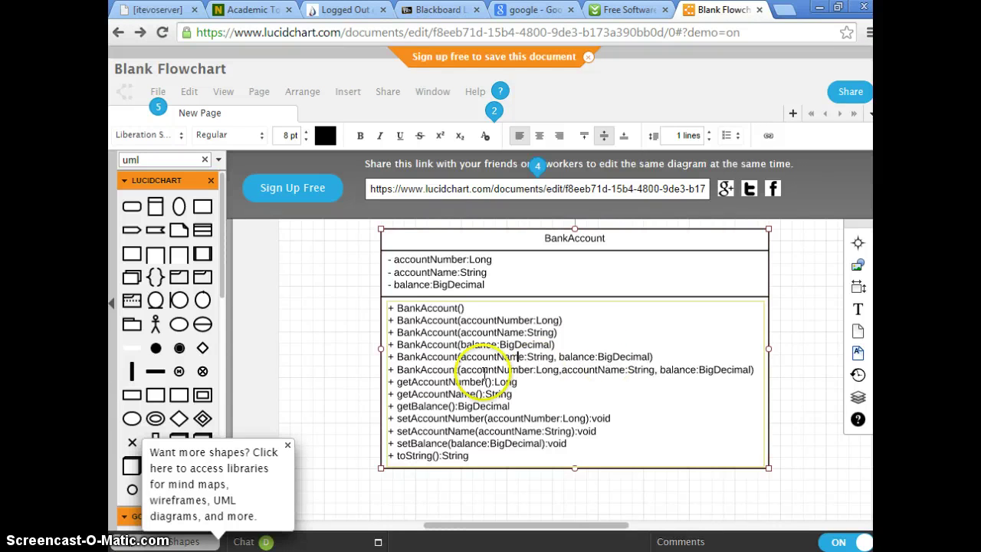
left_click_drag(395, 382, 516, 403)
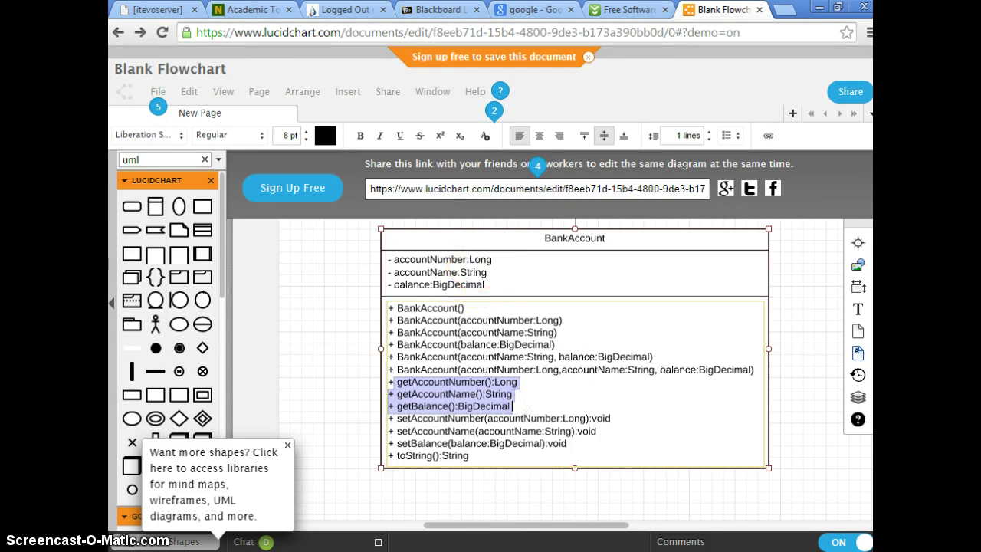
left_click_drag(391, 418, 643, 441)
left_click(484, 453)
left_click(674, 350)
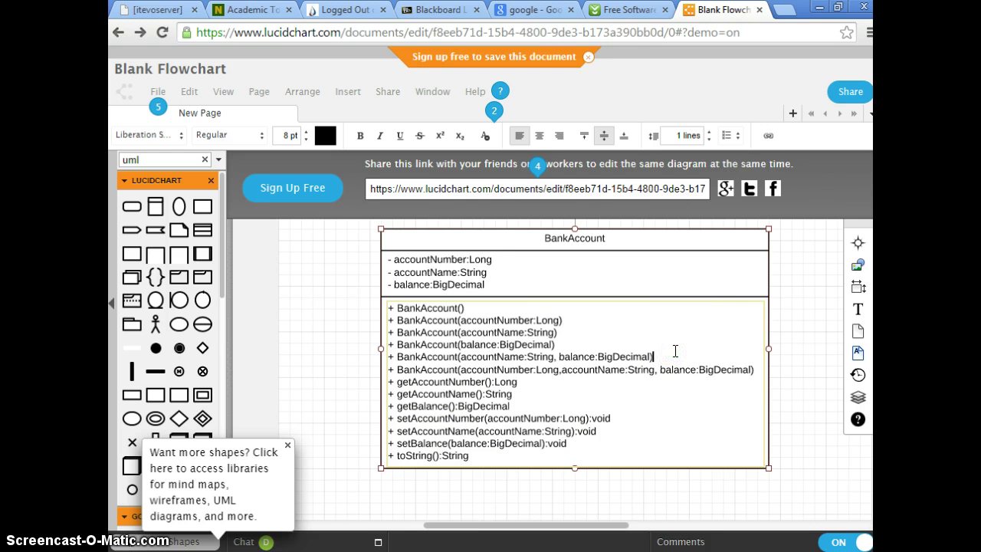
Paste two copies of the BankAccount(accountName:String, balance:BigDecimal) line beneath it.
triple_click(675, 350)
key("ctrl+c")
key("Left")
key("Right")
key("Right")
key("Return")
key("BackSpace")
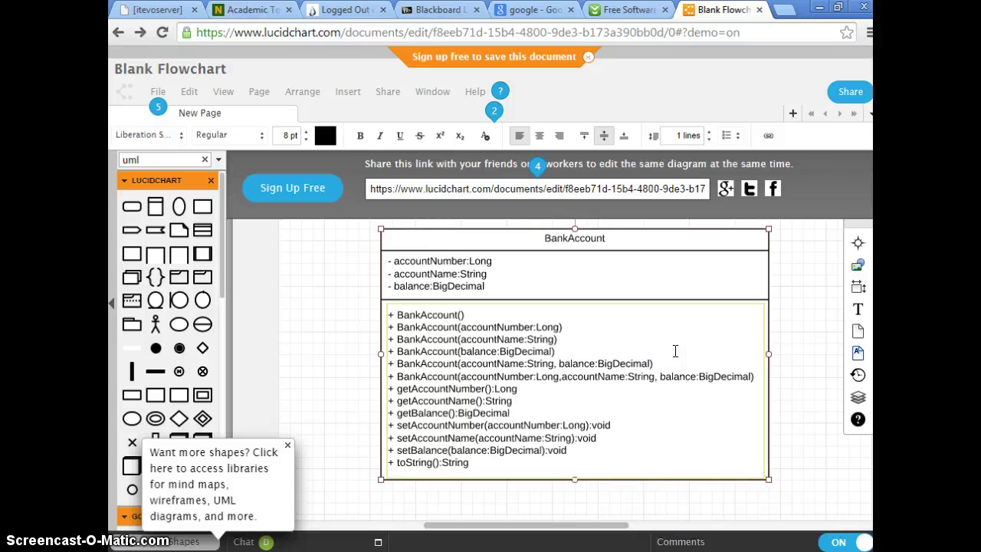
key("ctrl+v")
key("ctrl+v")
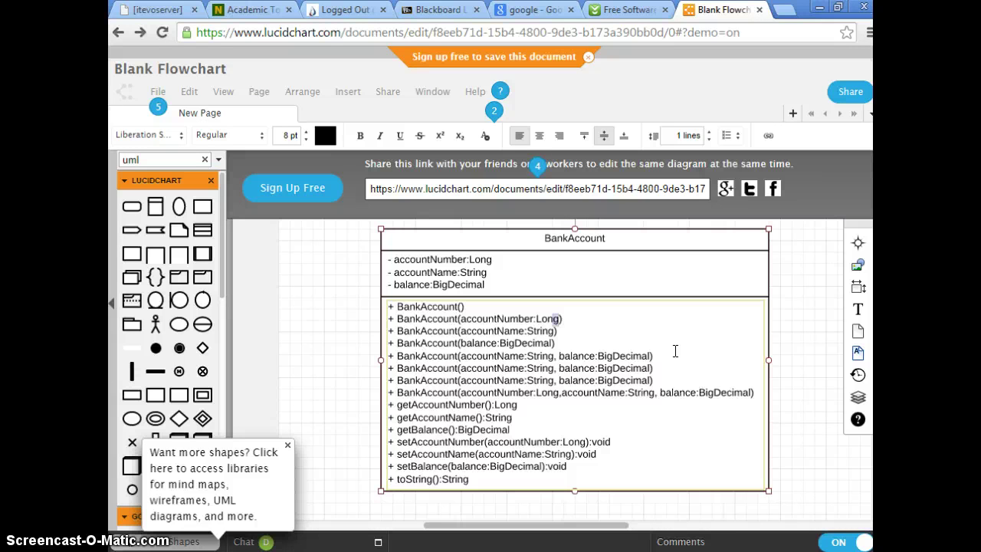
Select accountName:String in the first duplicated constructor line.
key("shift+Left")
key("shift+Left")
key("shift+Left")
key("shift+Left")
key("shift+Left")
key("shift+Left")
key("shift+Left")
key("shift+Left")
key("shift+Left")
key("shift+Left")
key("shift+Left")
key("shift+Left")
key("shift+Left")
key("shift+Left")
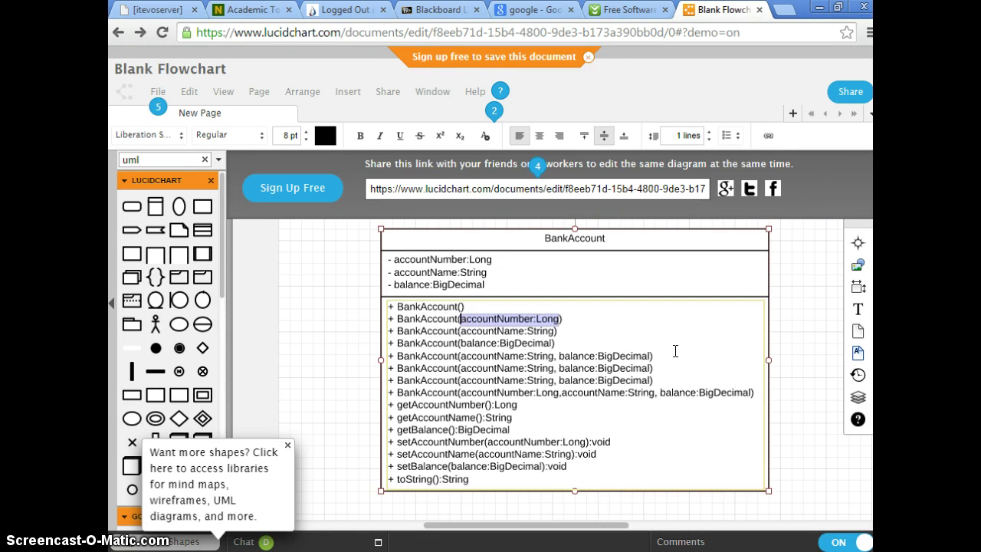
key("Down")
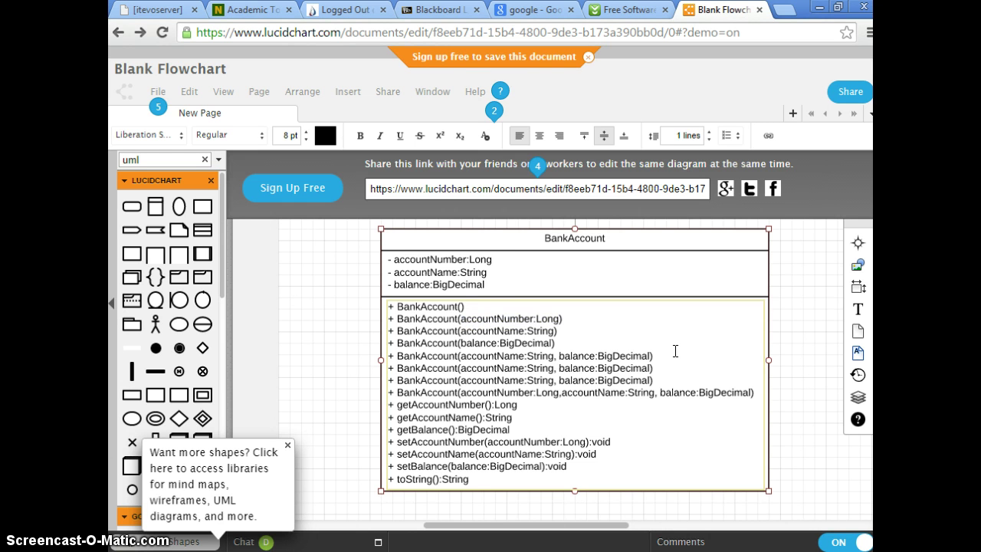
key("shift+Right")
key("shift+Right")
key("shift+Right")
key("shift+Right")
key("shift+Right")
key("shift+Right")
key("shift+Right")
key("shift+Right")
key("shift+Right")
key("shift+Right")
key("shift+Right")
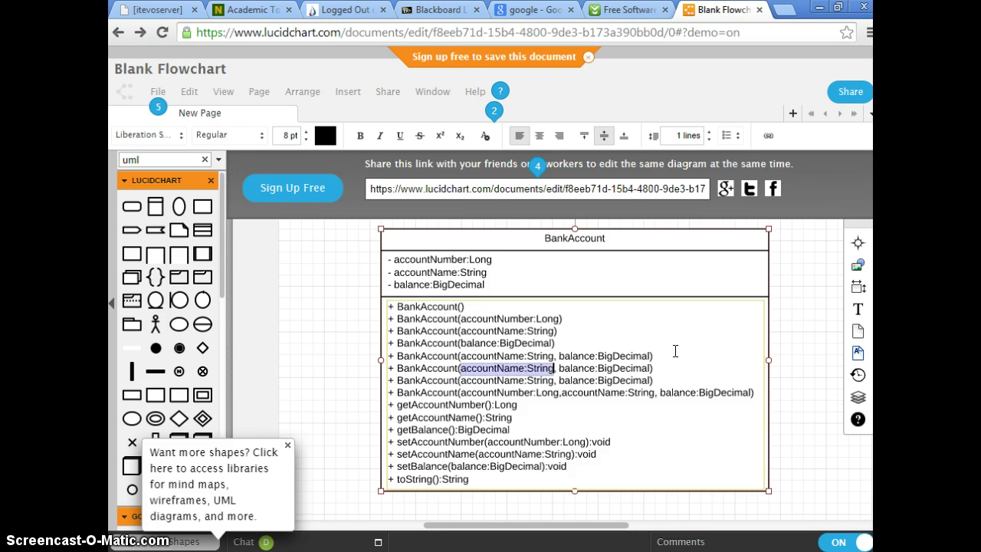
Make the copies BankAccount(accountNumber:Long, balance:BigDecimal) and BankAccount(accountNumber:Long, accountName:String).
type("accountNumber:Long")
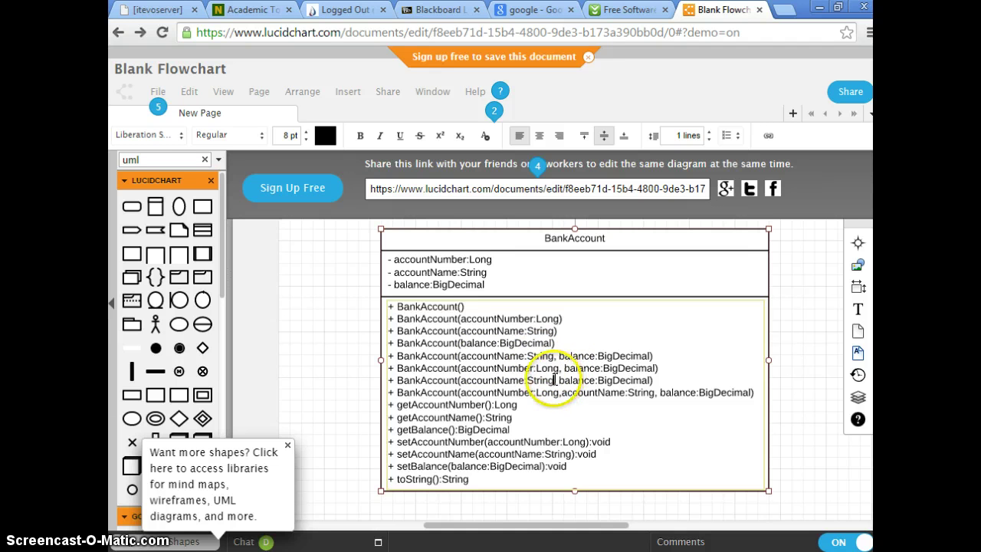
left_click(552, 379)
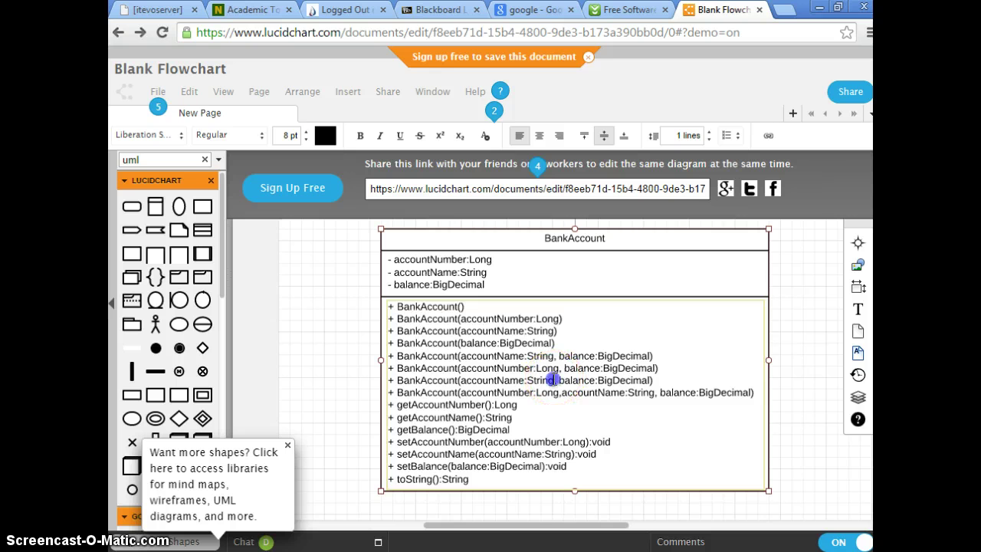
left_click_drag(562, 380, 651, 379)
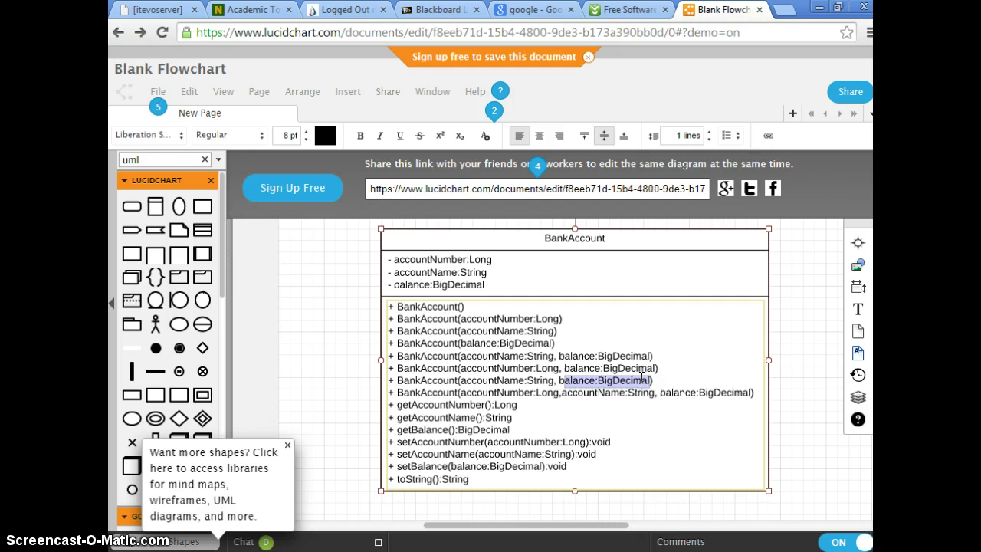
key("BackSpace")
key("BackSpace")
key("BackSpace")
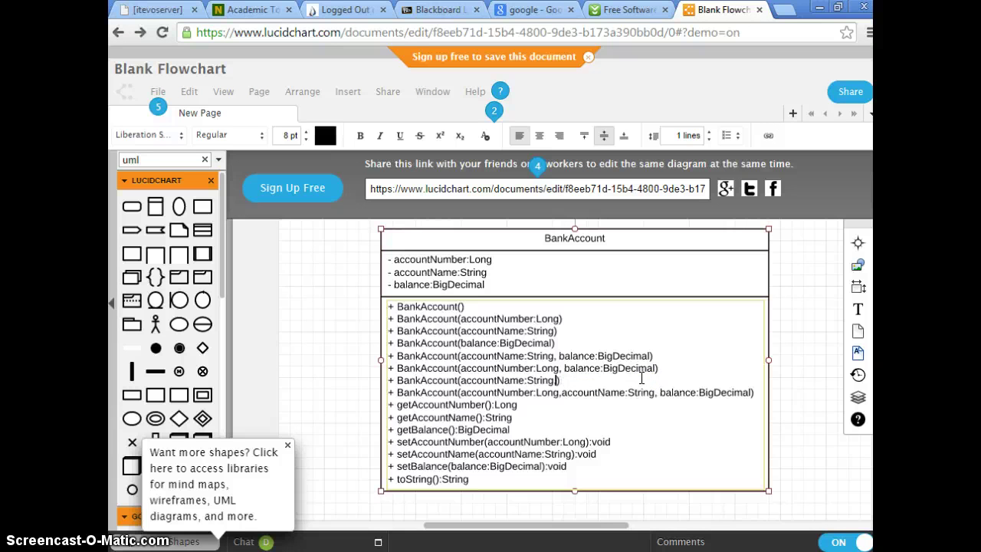
key("BackSpace")
key("Left")
key("Left")
key("Left")
key("Left")
key("Left")
key("Left")
key("Left")
key("Left")
key("Left")
key("Left")
key("Left")
key("Left")
key("Left")
key("Left")
key("Left")
key("Left")
key("Left")
key("Left")
type("accountNumber:Long")
type(",")
Finish editing the class text and select the completed BankAccount class.
left_click(591, 417)
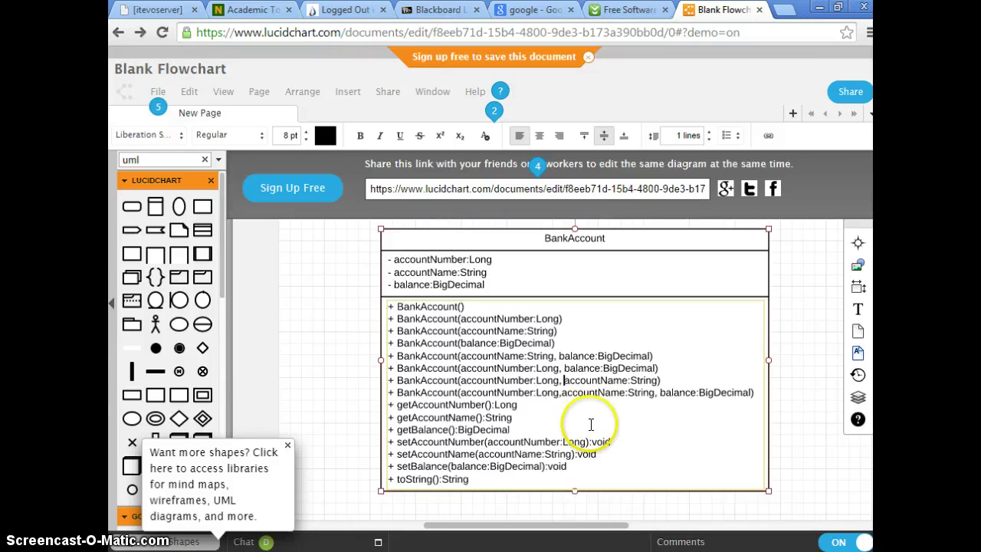
left_click(805, 429)
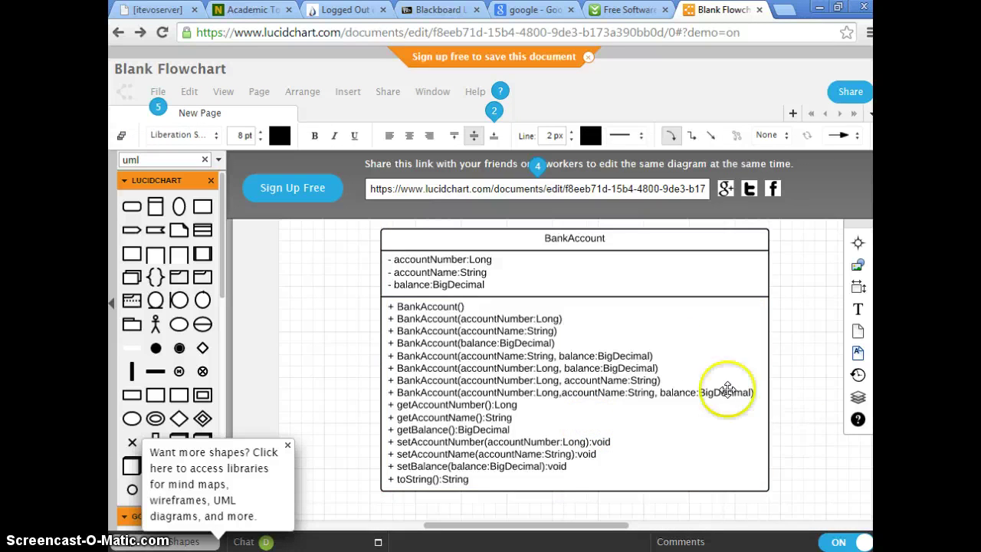
left_click(748, 467)
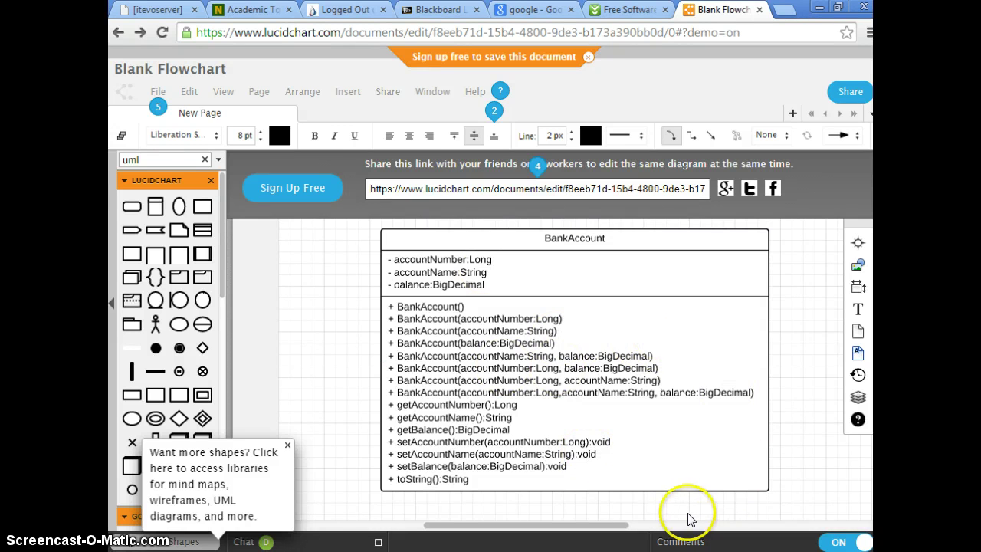